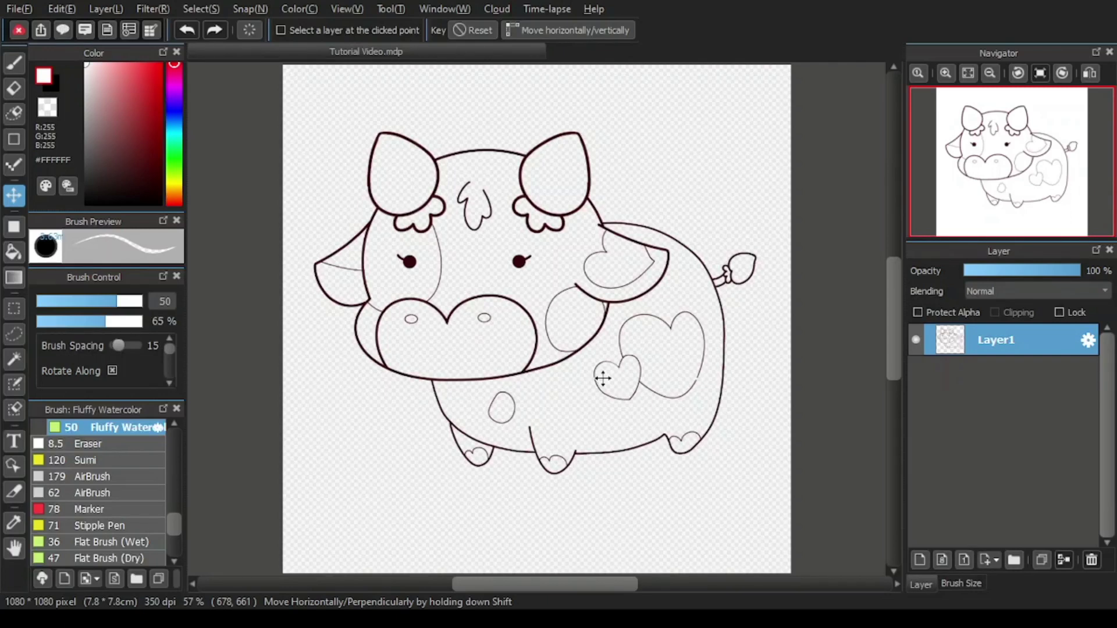
Step: On a new layer, bucket-fill the cow's right strawberry horn with red #FF0000 and its leaves with green #00FF14
mouse_move(935, 157)
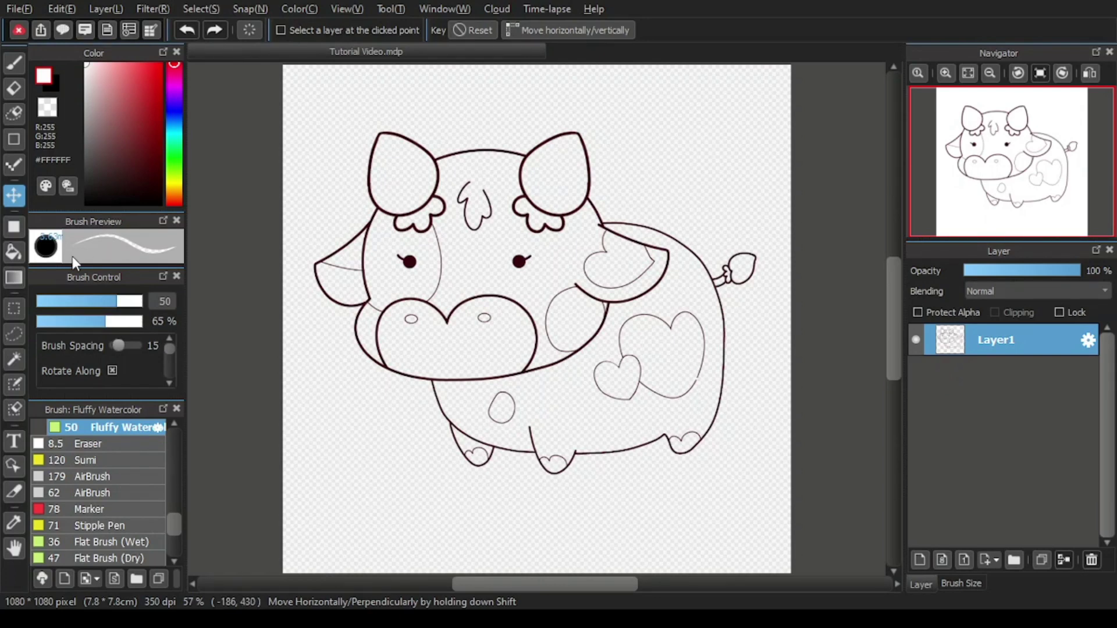
click(15, 254)
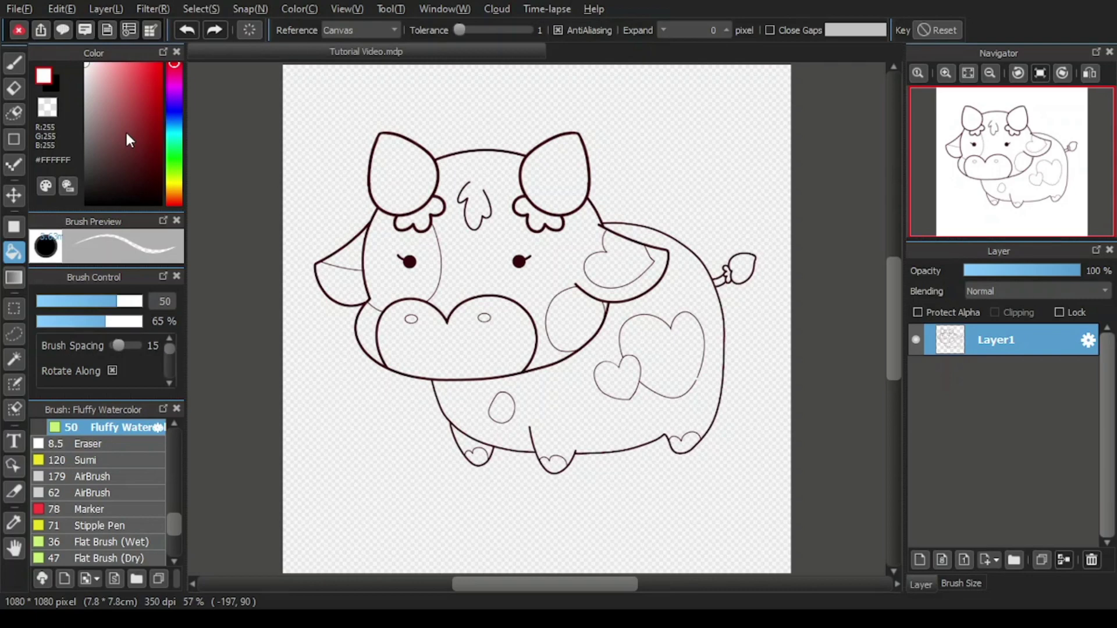
drag(127, 78, 191, 60)
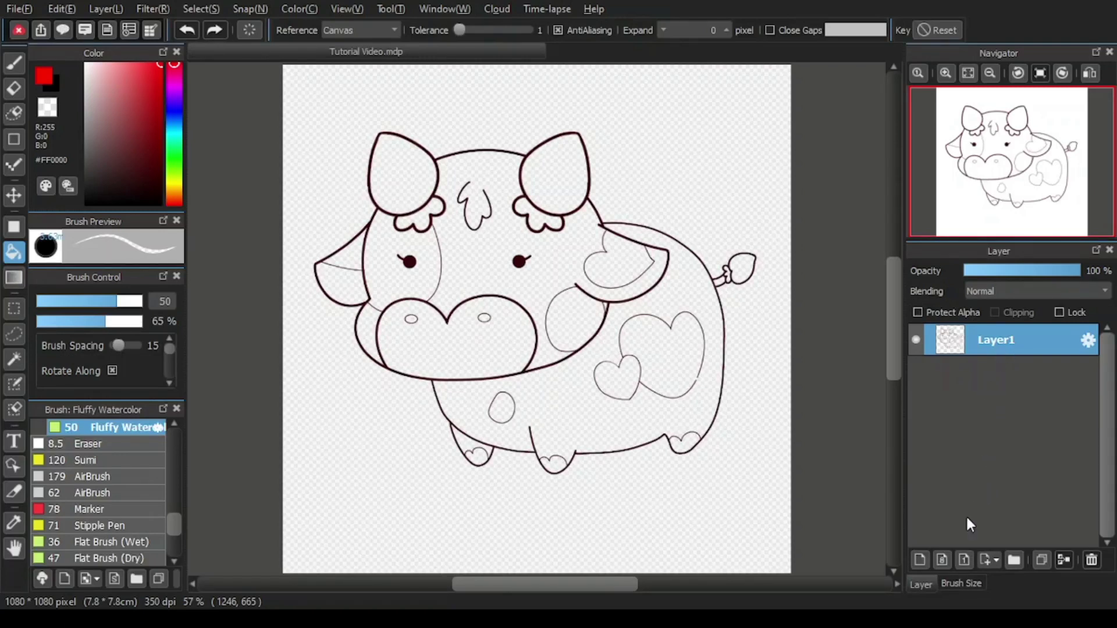
click(920, 560)
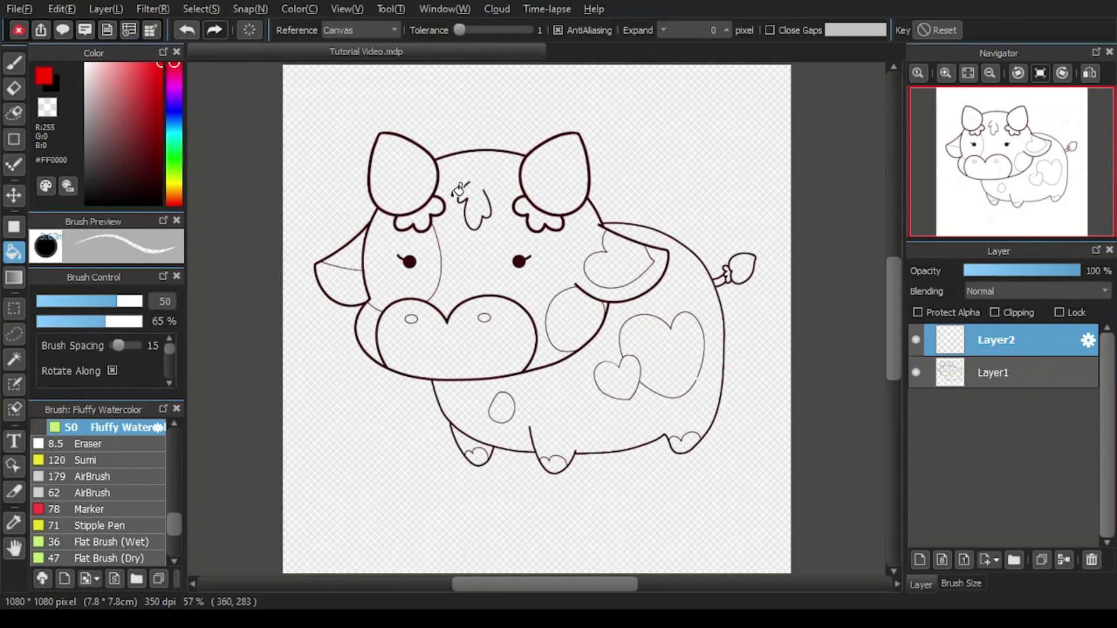
click(560, 172)
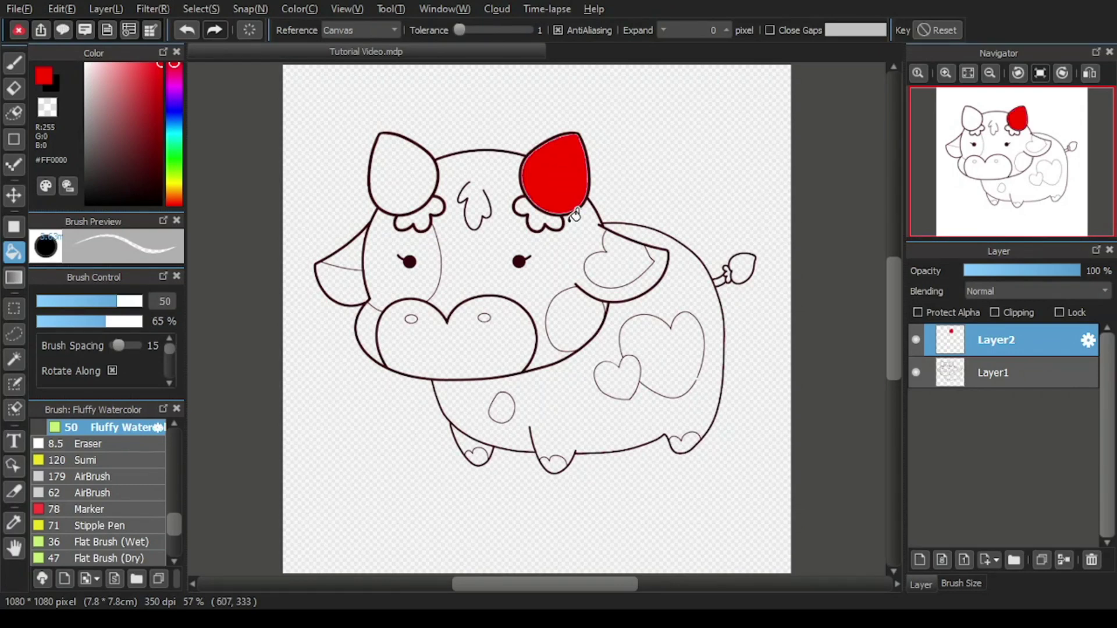
click(174, 156)
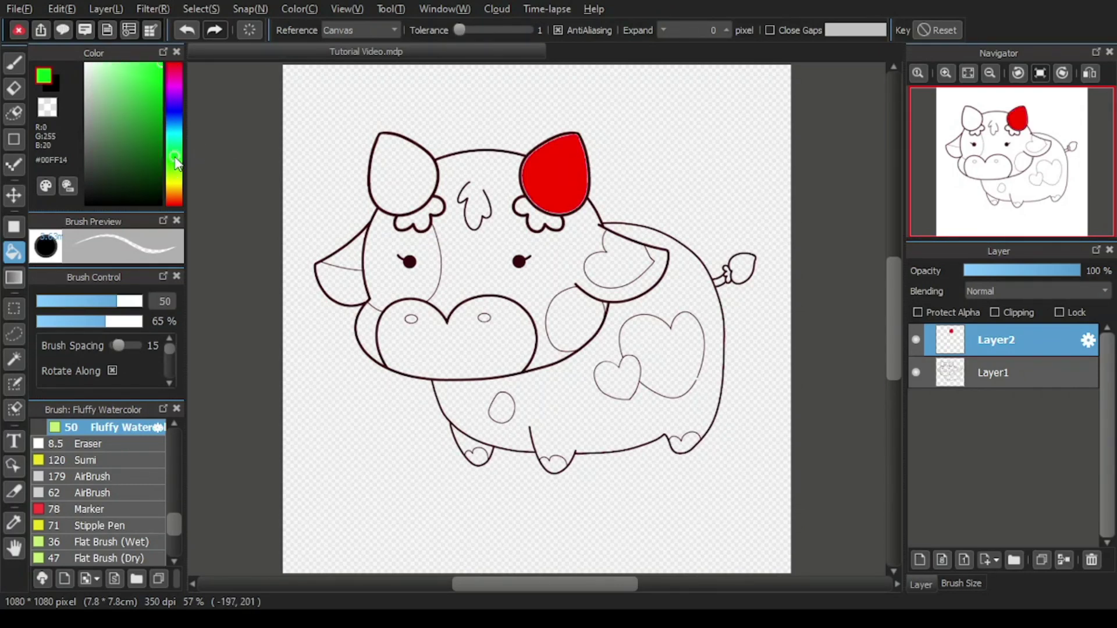
click(542, 211)
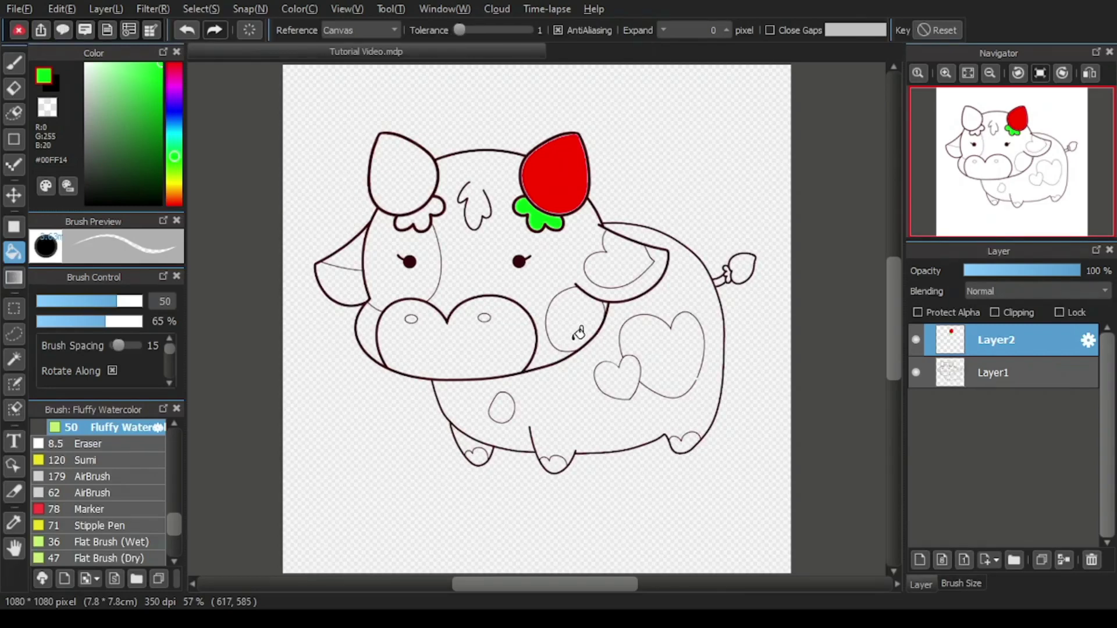
Step: Try filling the right strawberry horn with blue #0500FF and undo that fill
click(175, 110)
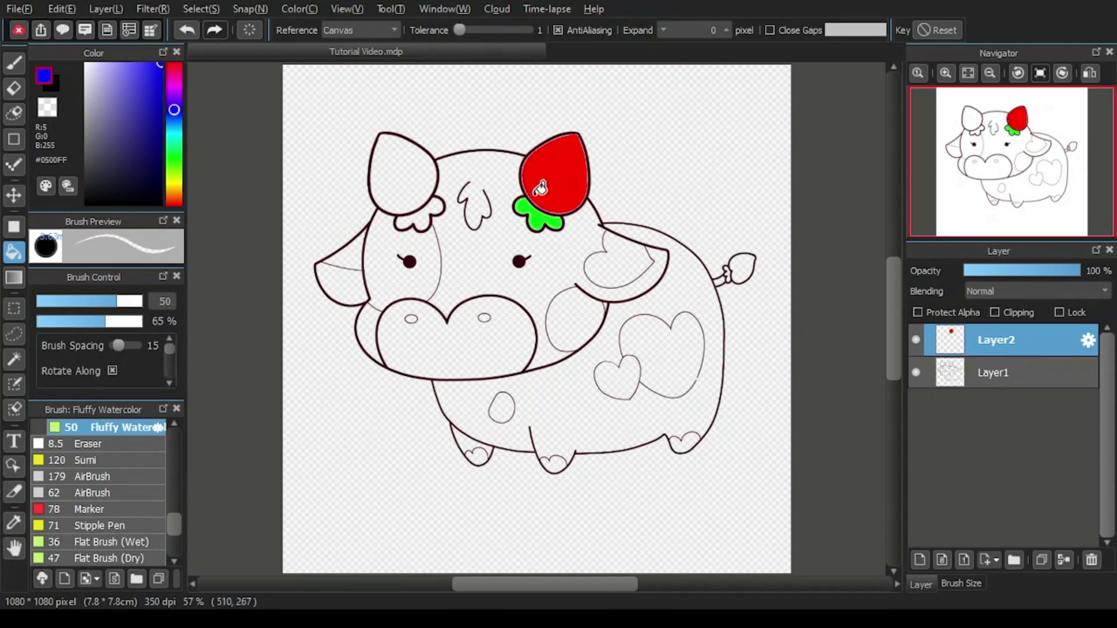
click(565, 177)
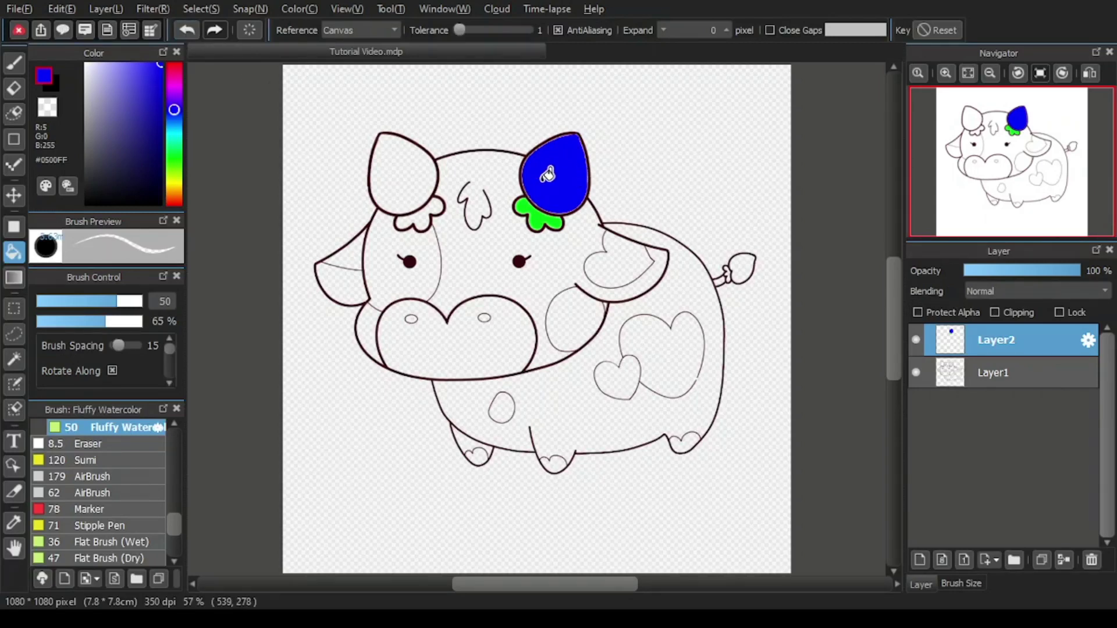
click(186, 32)
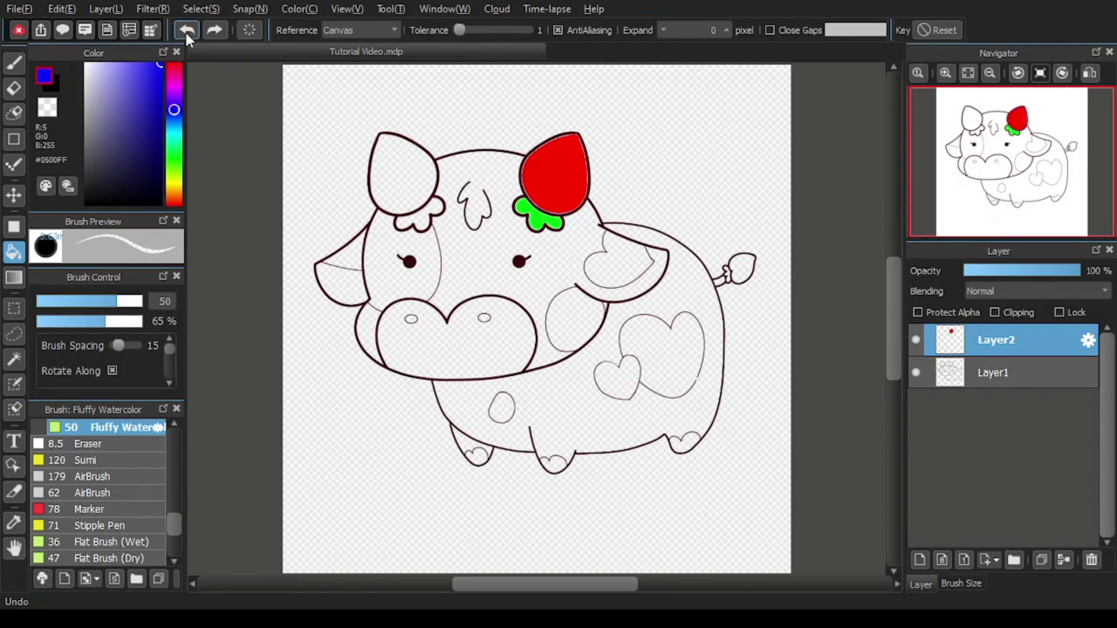
Step: Undo the green leaf fill, the red horn fill and the creation of the new layer
click(186, 32)
click(185, 31)
click(185, 32)
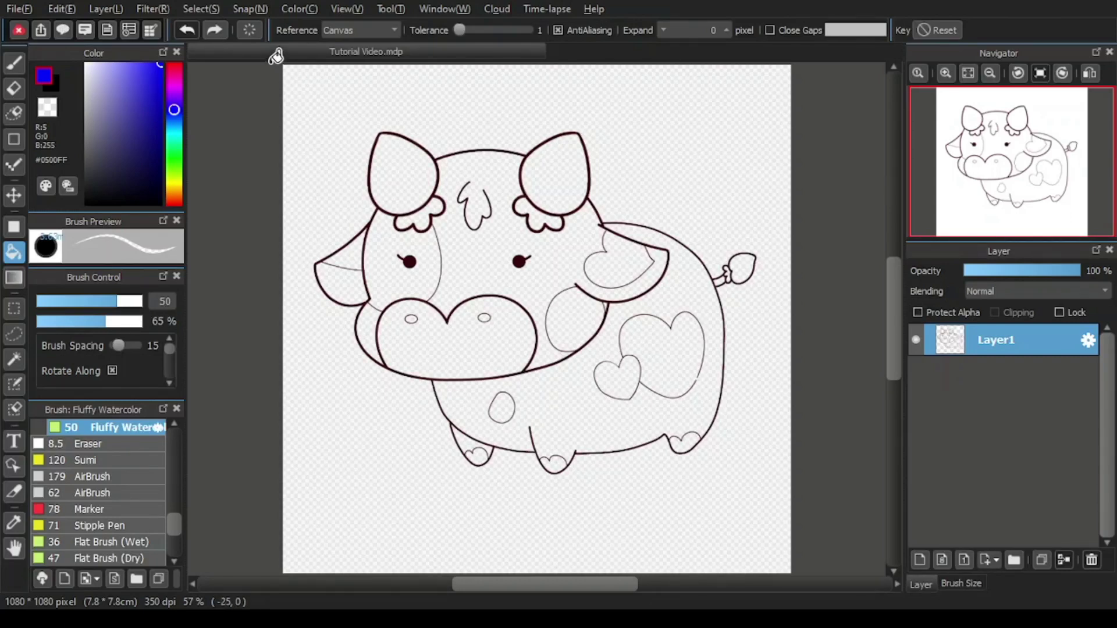
Step: Redo the new layer and all the horn and leaf fills, and undo only the blue fill
click(216, 30)
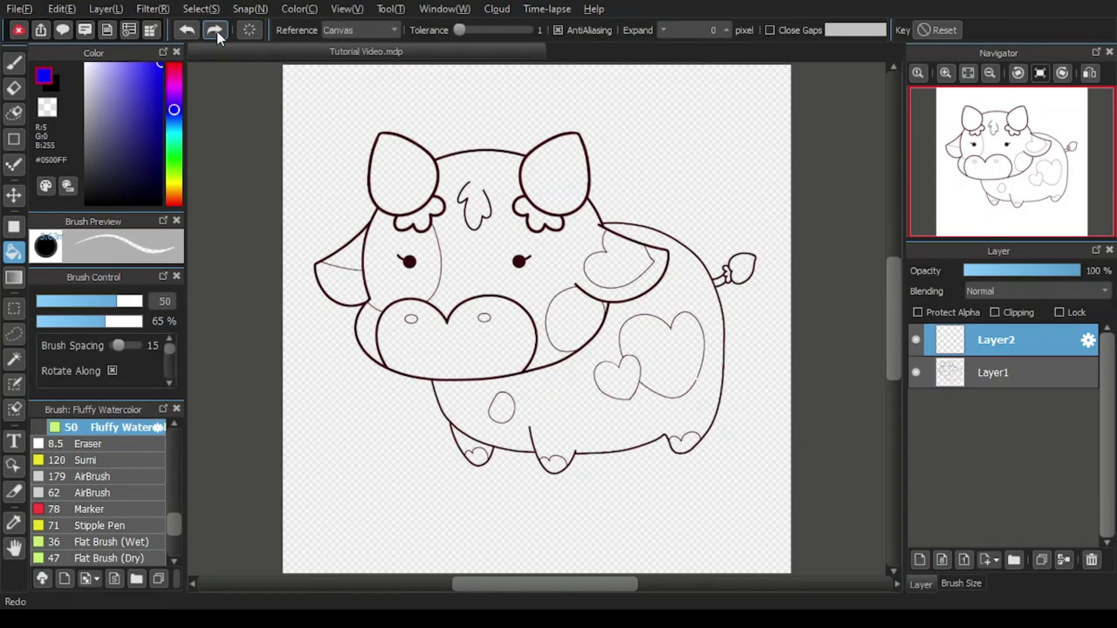
click(217, 31)
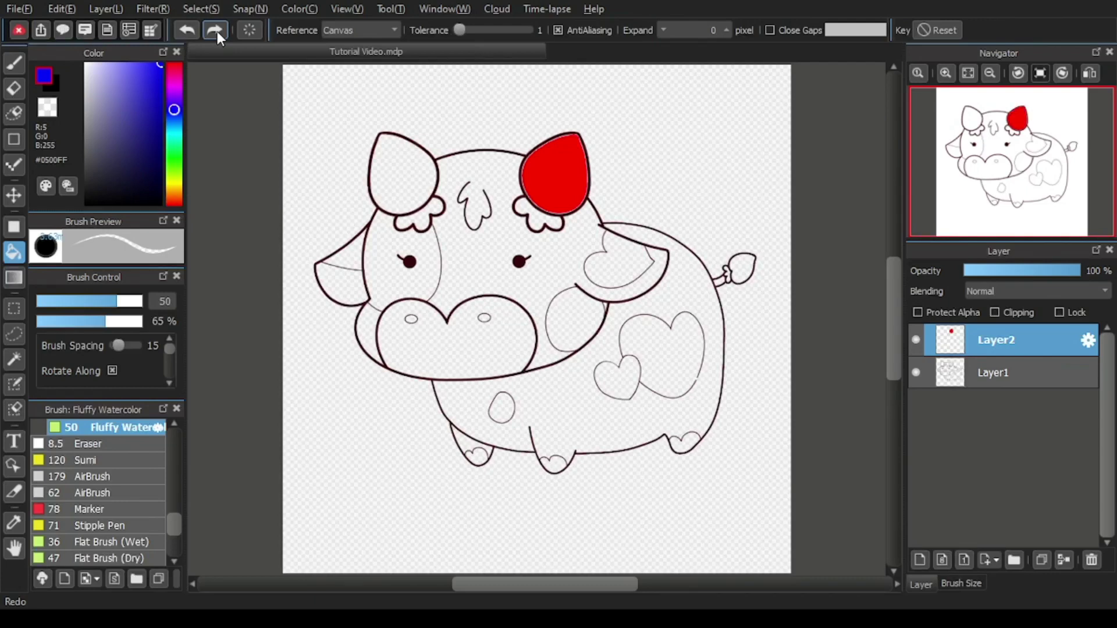
click(218, 32)
click(218, 31)
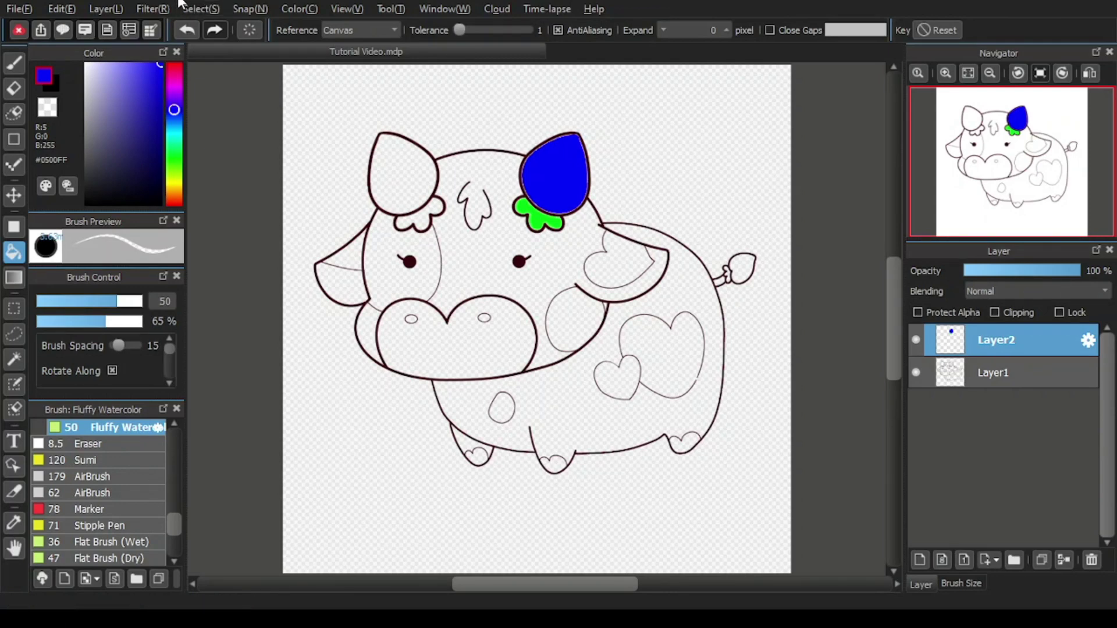
click(189, 32)
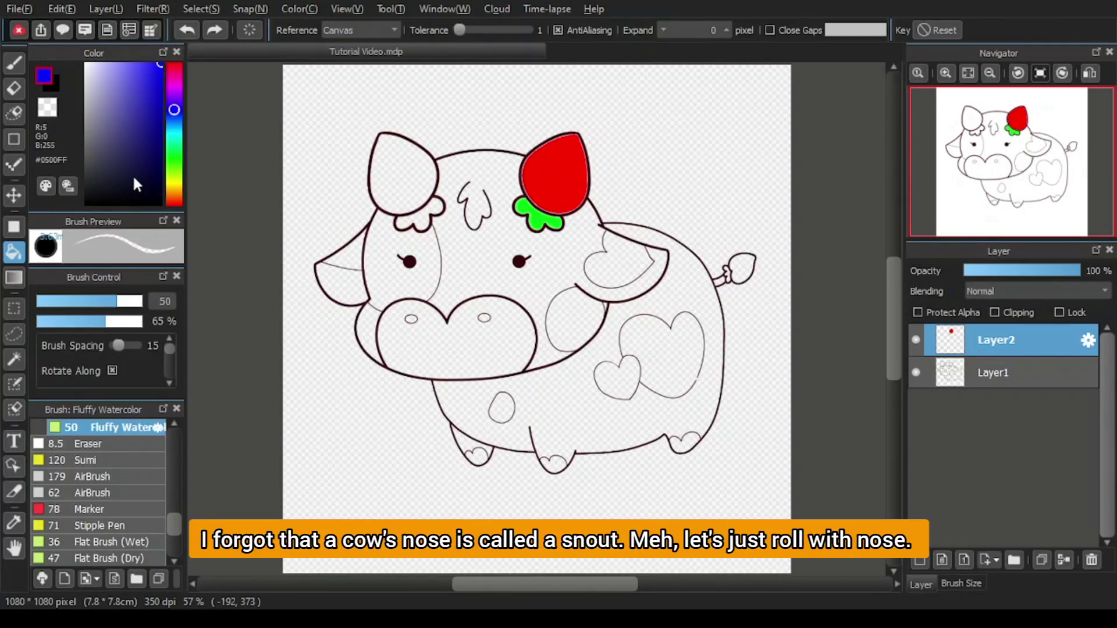
Step: Fill the cow's snout with pink #FF9DE2 on Layer2, using the whole canvas as the fill reference
click(174, 85)
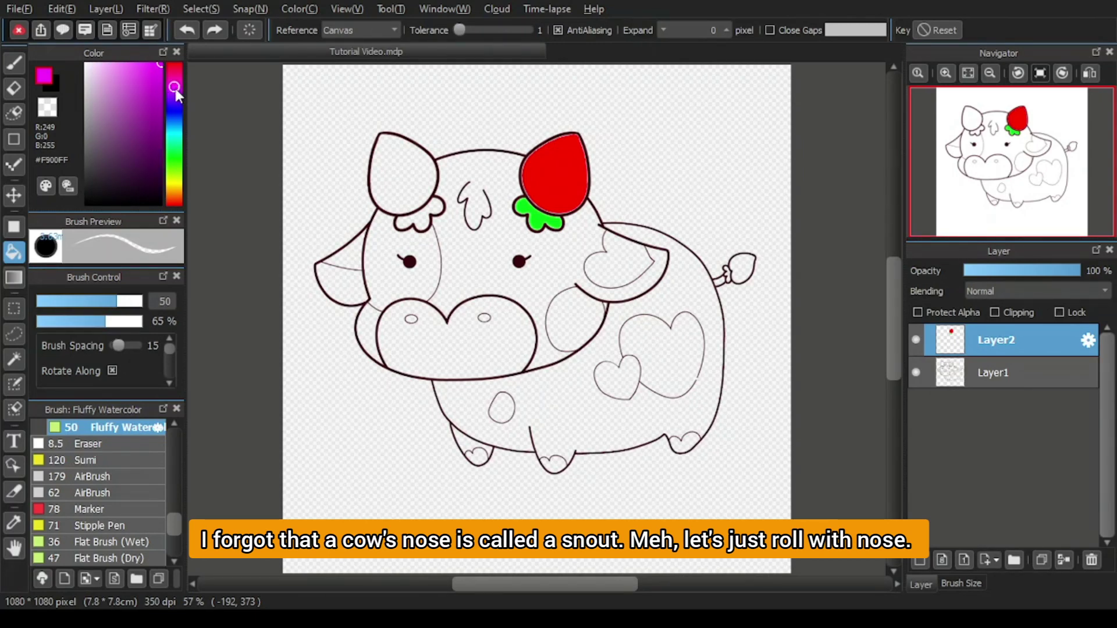
drag(173, 86, 114, 58)
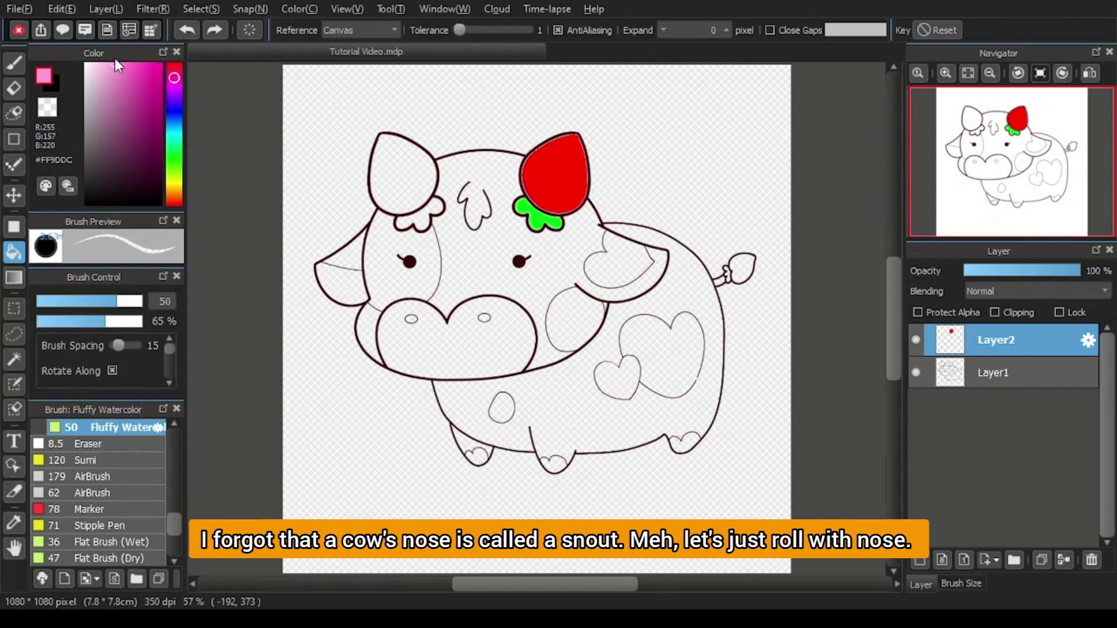
drag(176, 77, 176, 82)
click(463, 337)
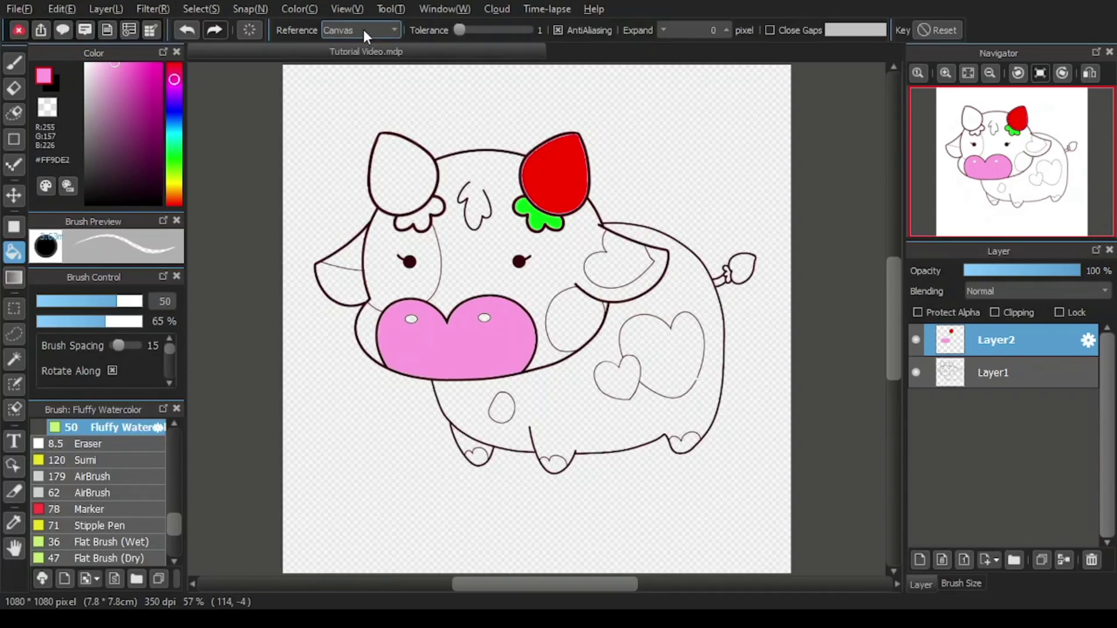
Step: Undo the snout fill and try it again on Layer2 with the fill reference set to Layer, undoing that attempt too
click(361, 54)
click(185, 34)
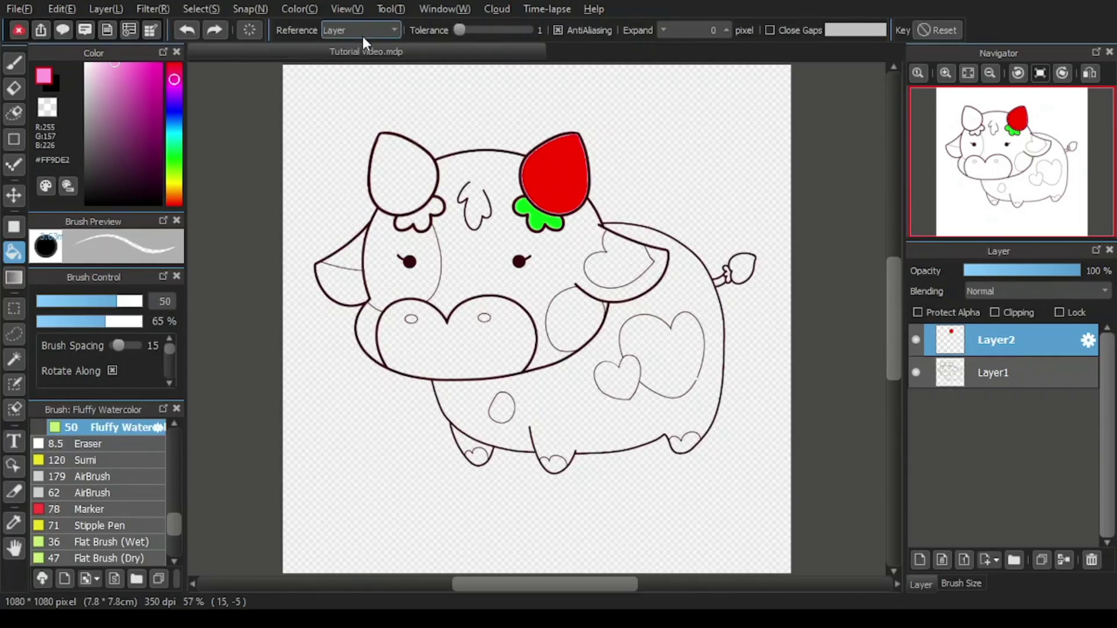
click(450, 348)
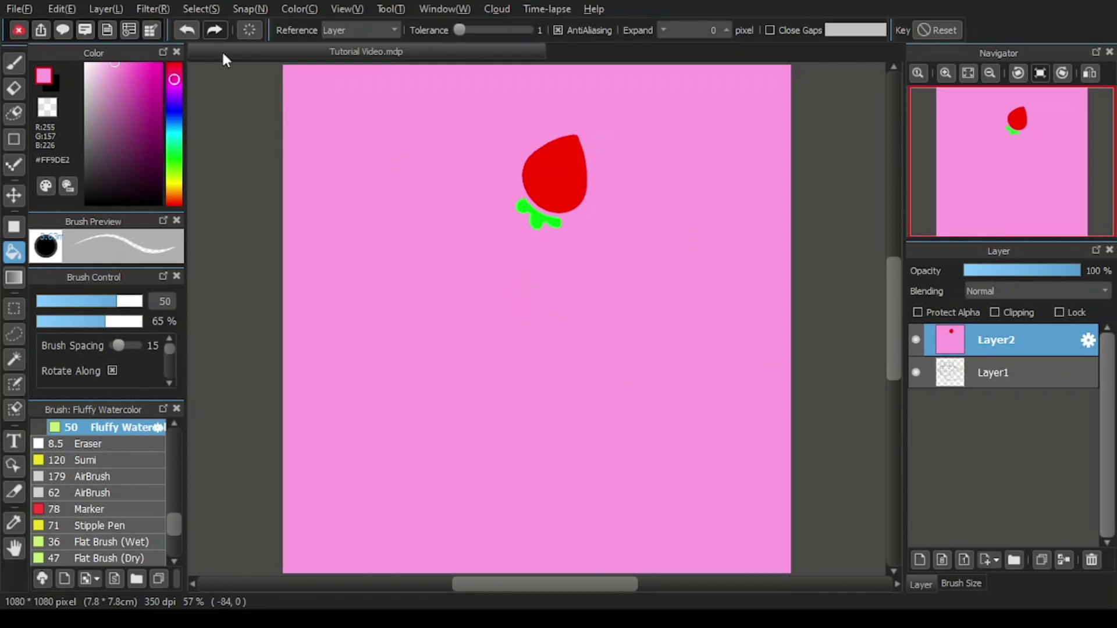
click(184, 32)
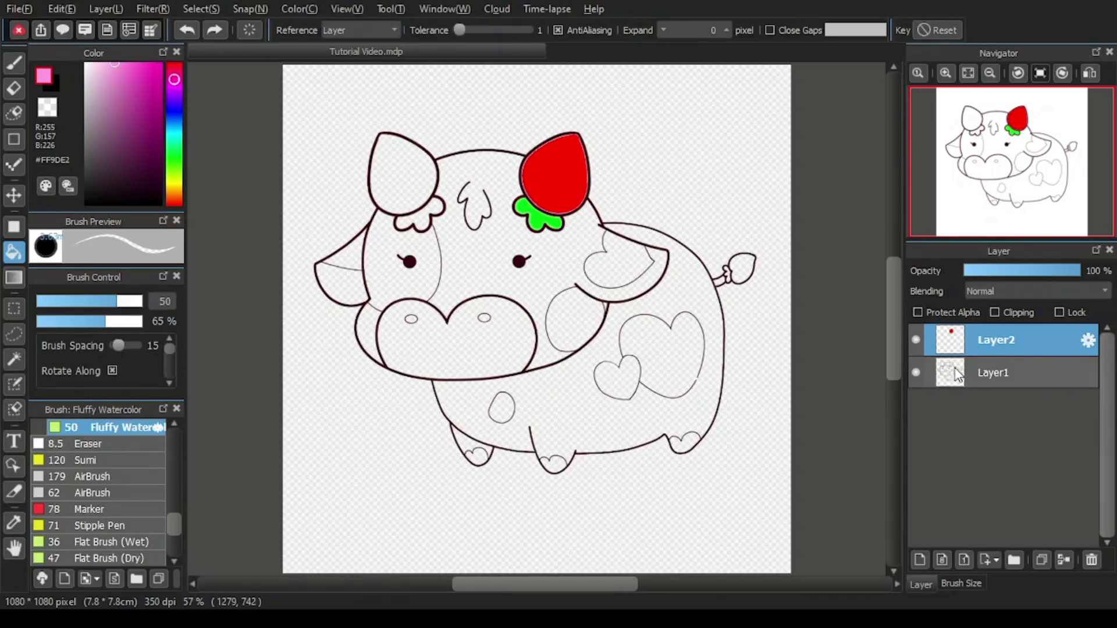
Step: Fill the snout with pink #FF9DE2 on Layer1 and set the fill reference back to Canvas
click(1008, 371)
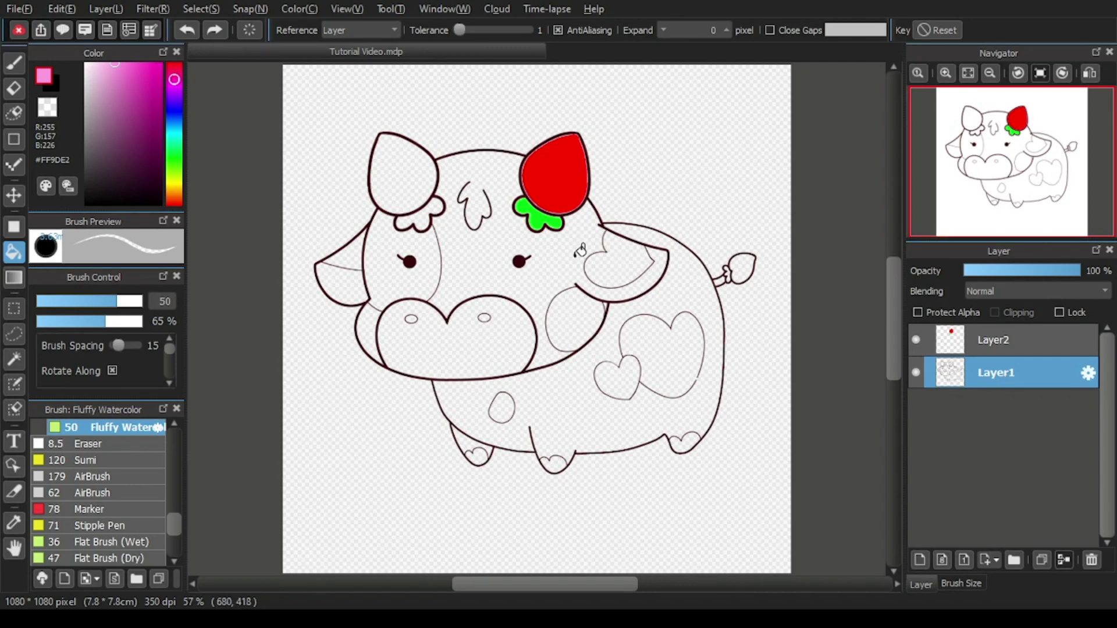
click(499, 339)
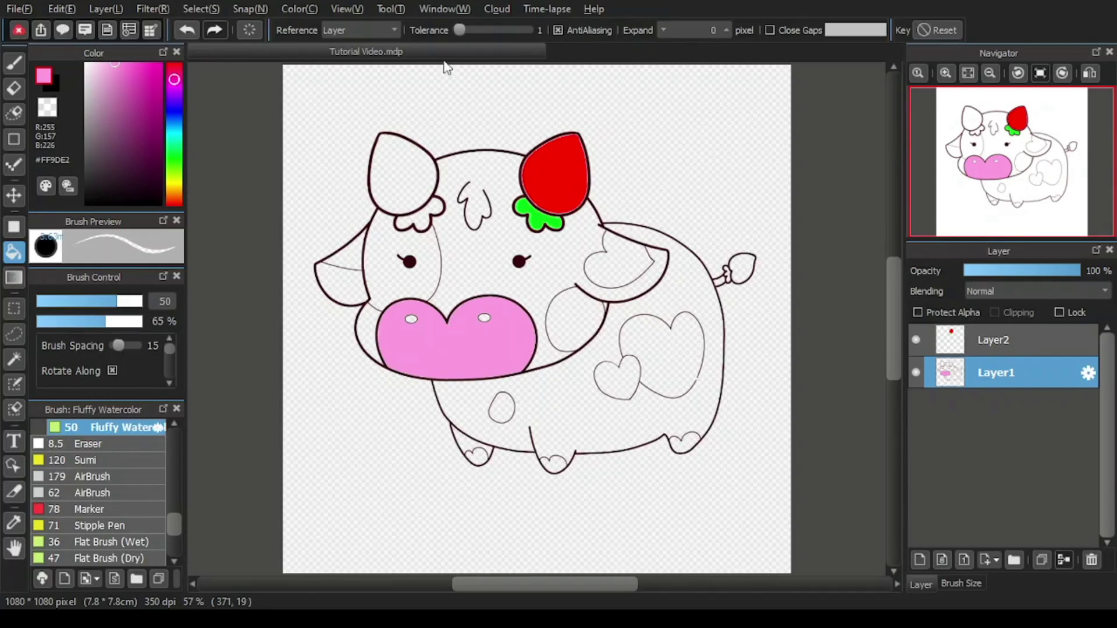
click(396, 30)
click(368, 33)
Step: Fill the left strawberry horn with red #FF0000 on Layer2, with the fill expansion set to 1 pixel
scroll(562, 153, up, 5)
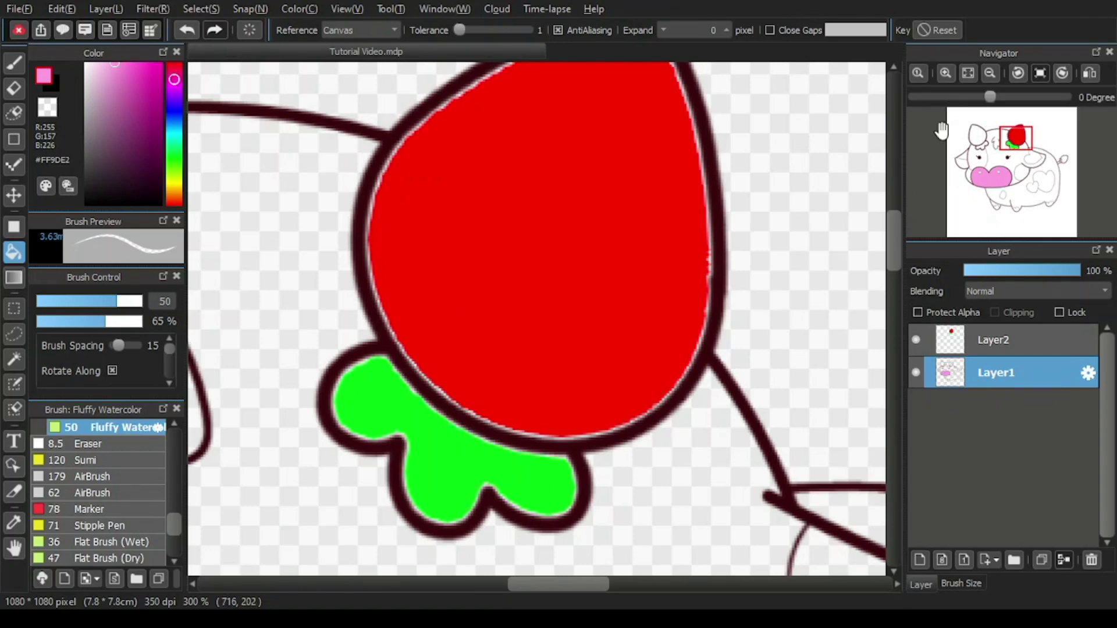
click(968, 73)
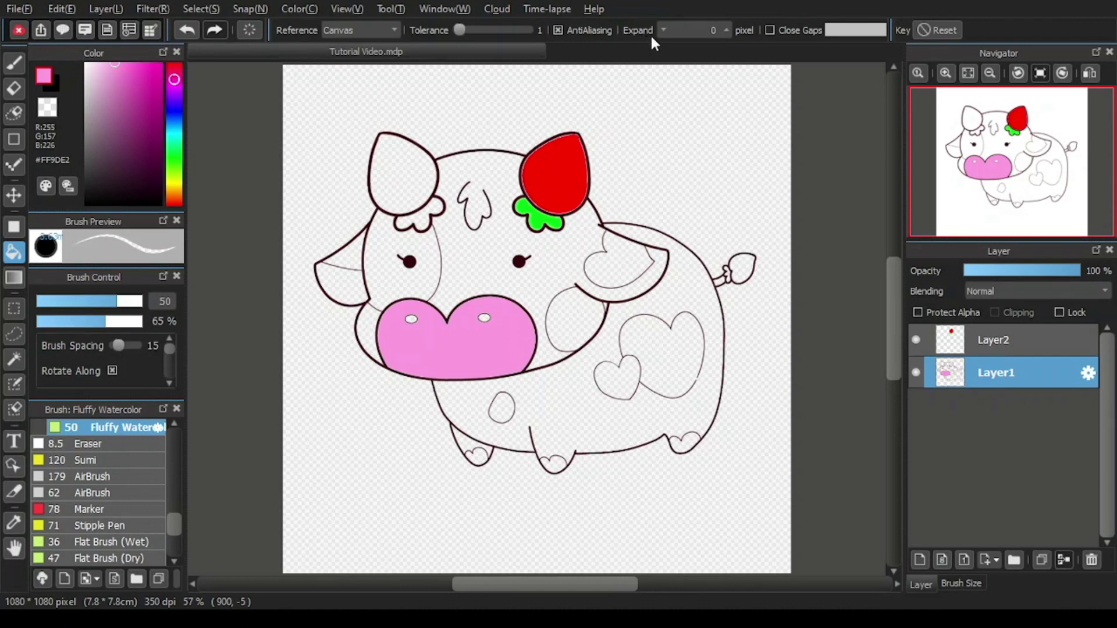
click(1007, 343)
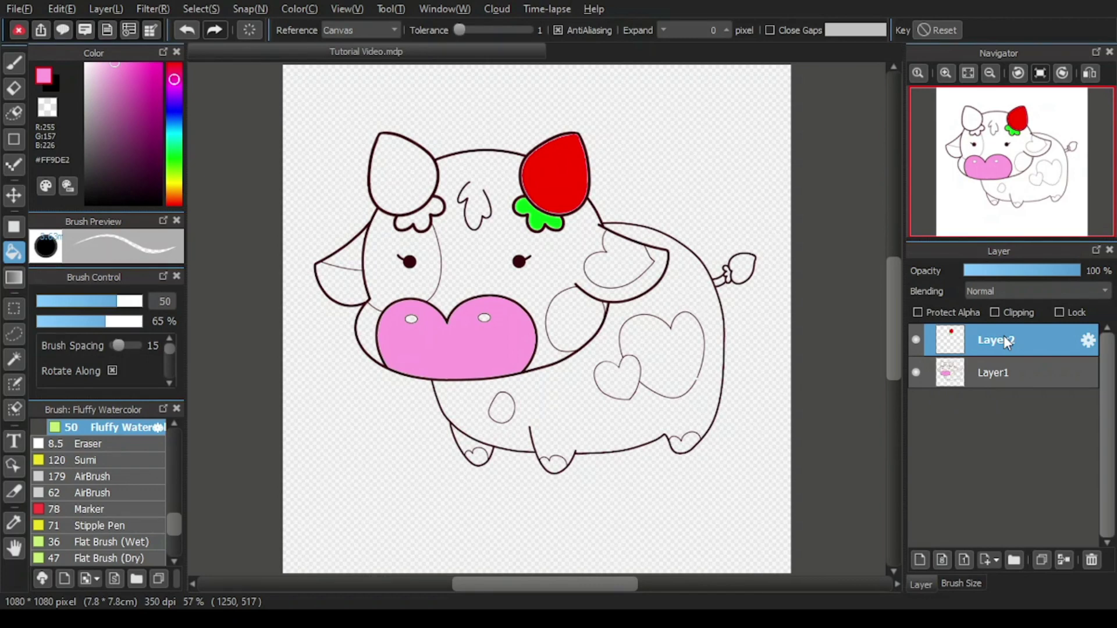
click(173, 64)
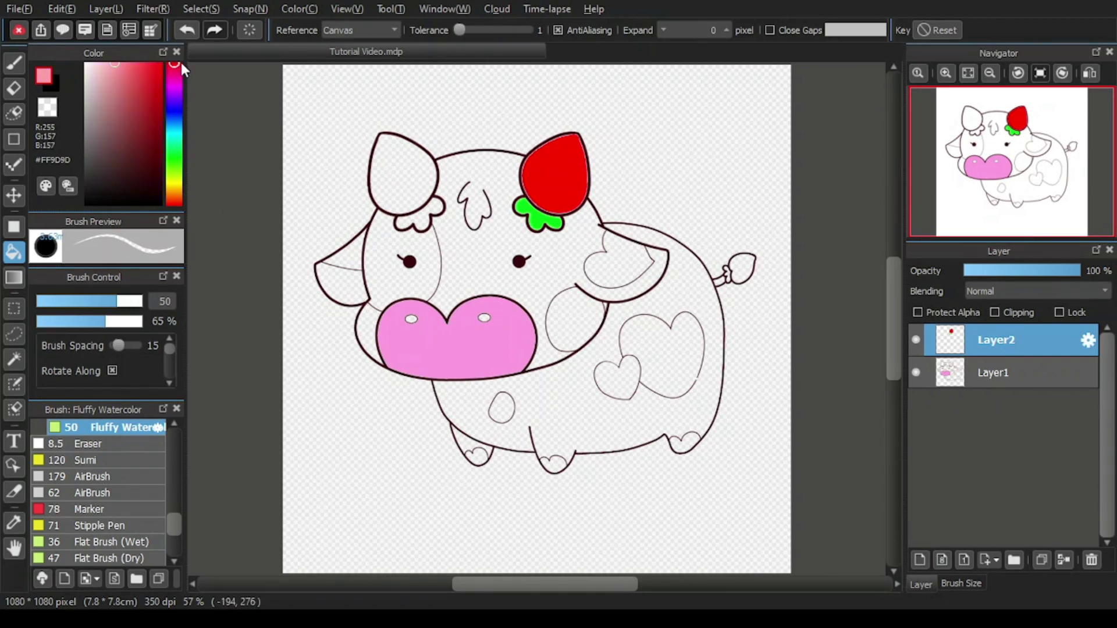
click(161, 64)
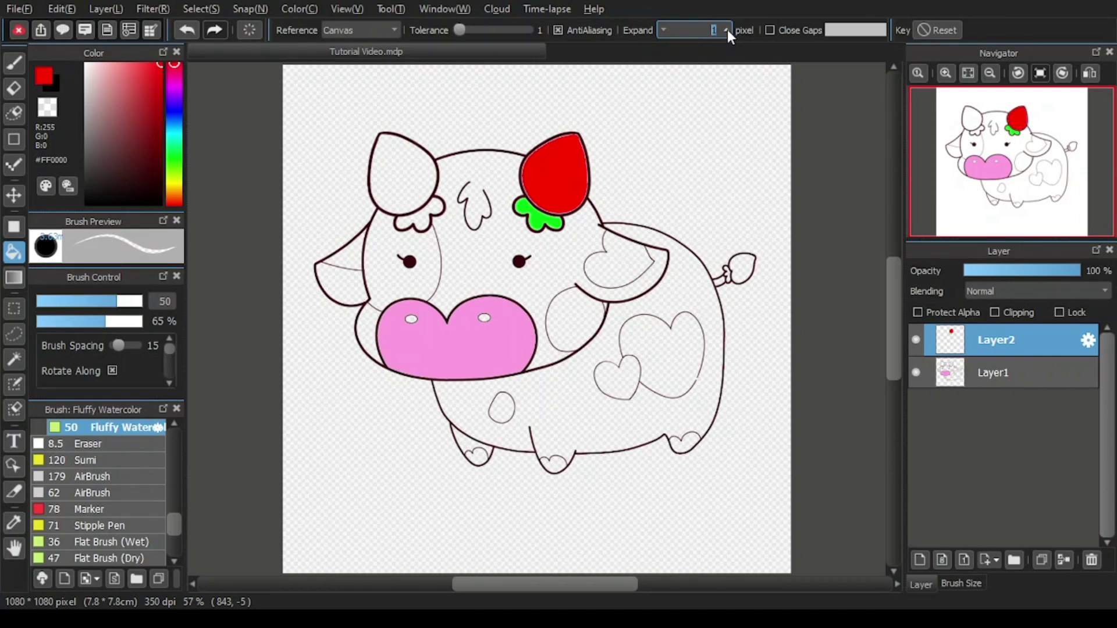
click(403, 170)
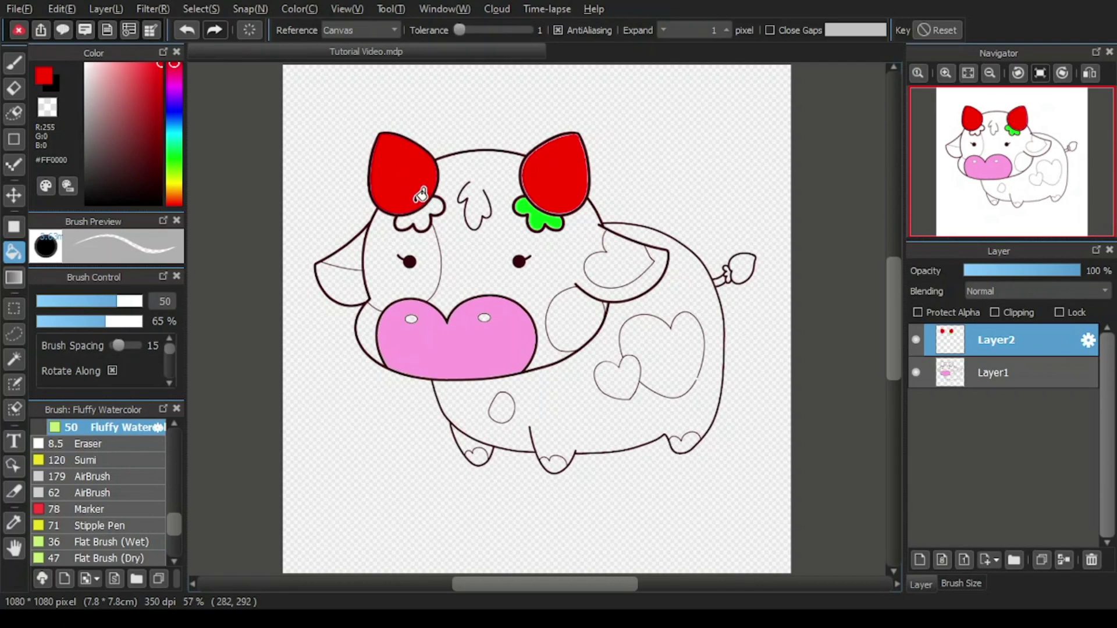
Step: Check the left horn's edges for gaps, and replace its red fill with one expanded by 2 pixels
scroll(417, 177, up, 5)
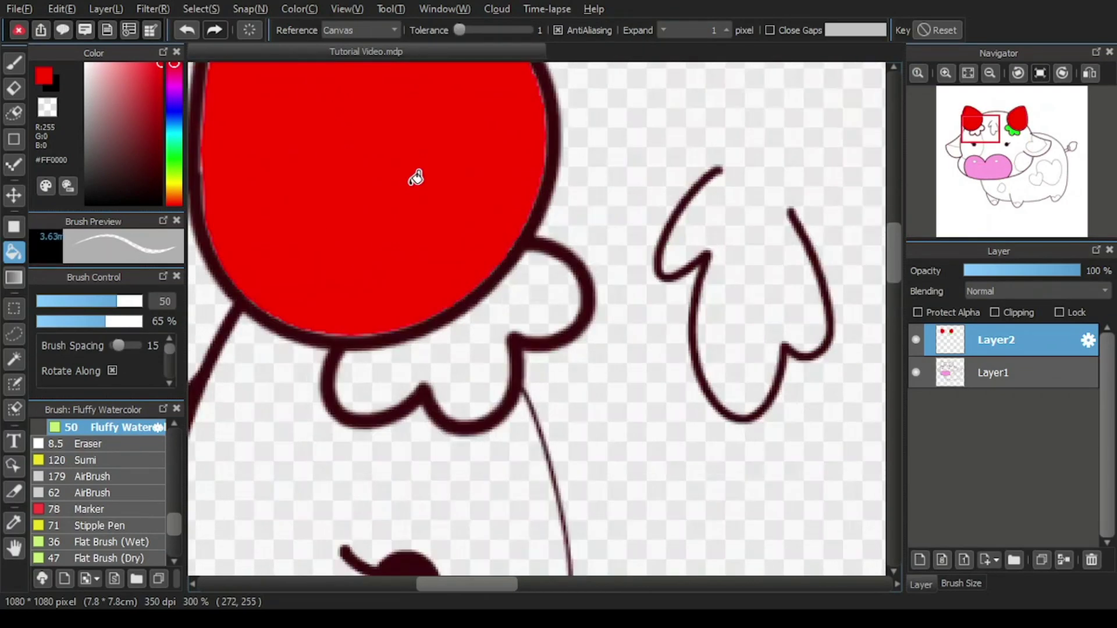
scroll(416, 178, down, 1)
scroll(378, 154, up, 2)
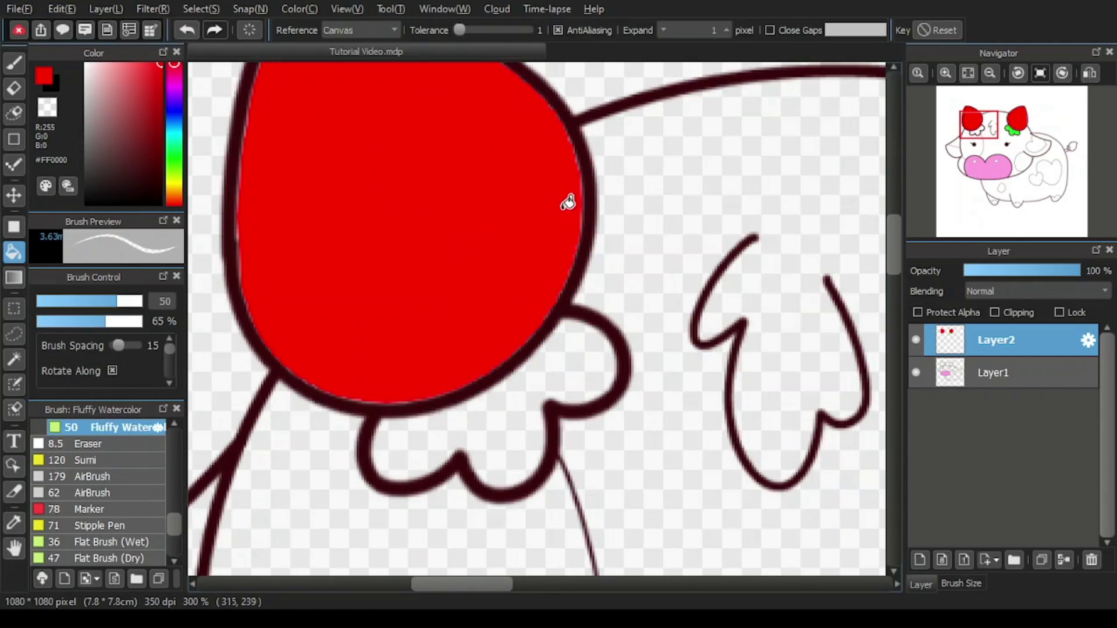
drag(893, 257, 895, 239)
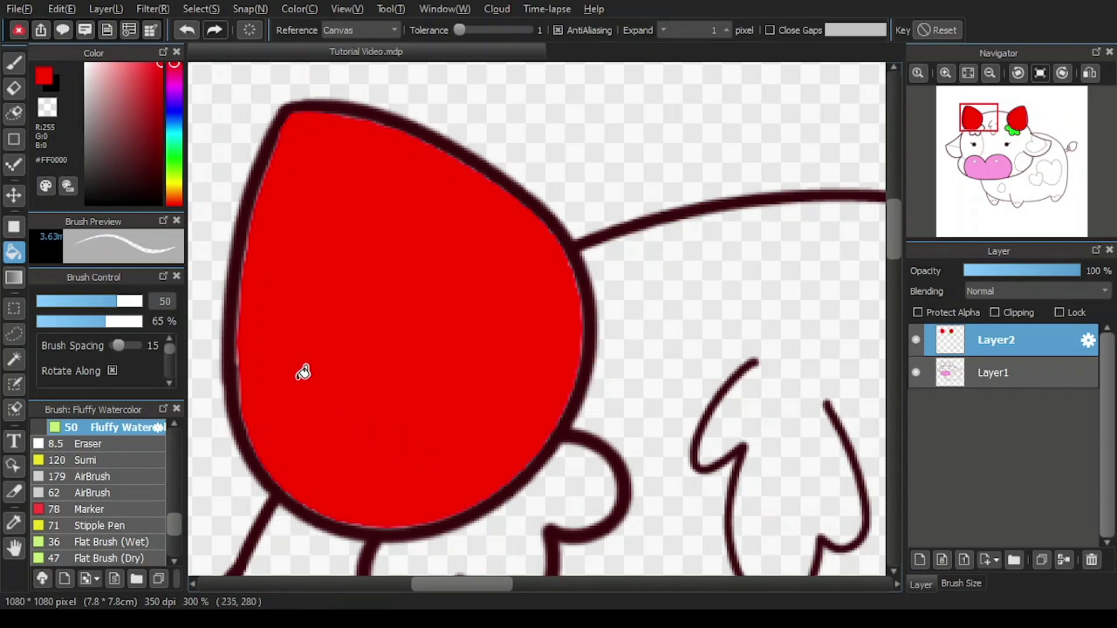
click(187, 31)
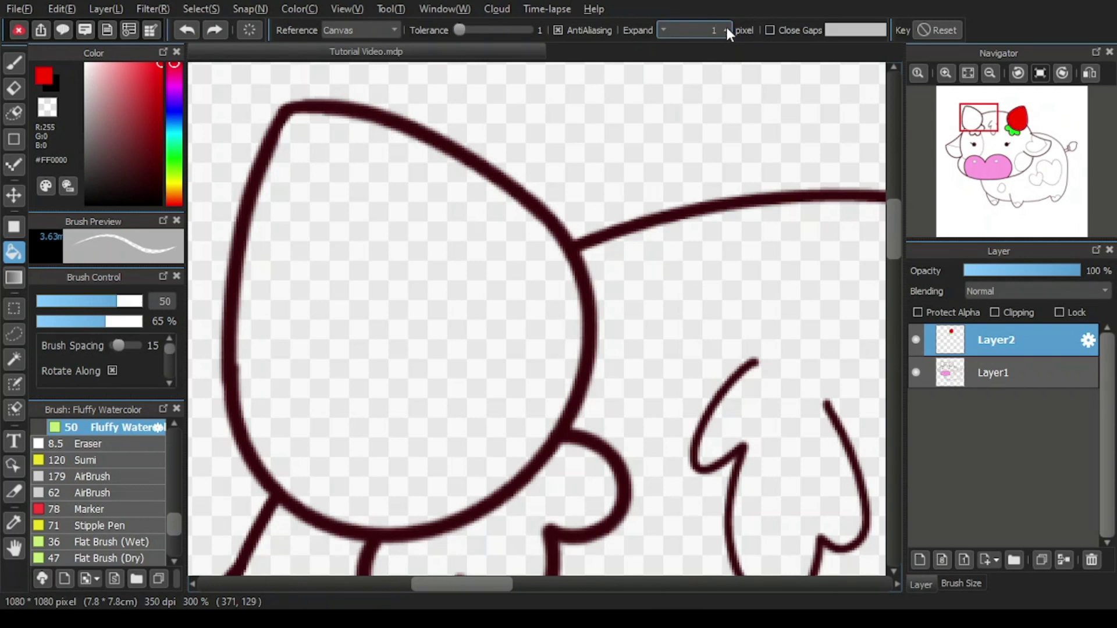
click(727, 29)
click(441, 315)
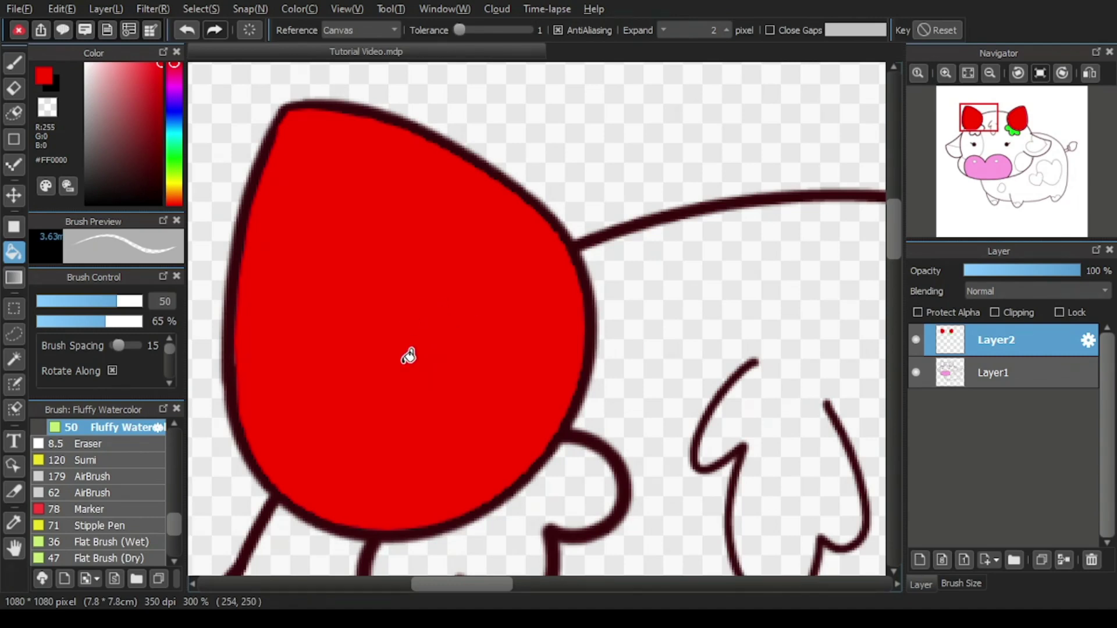
click(968, 71)
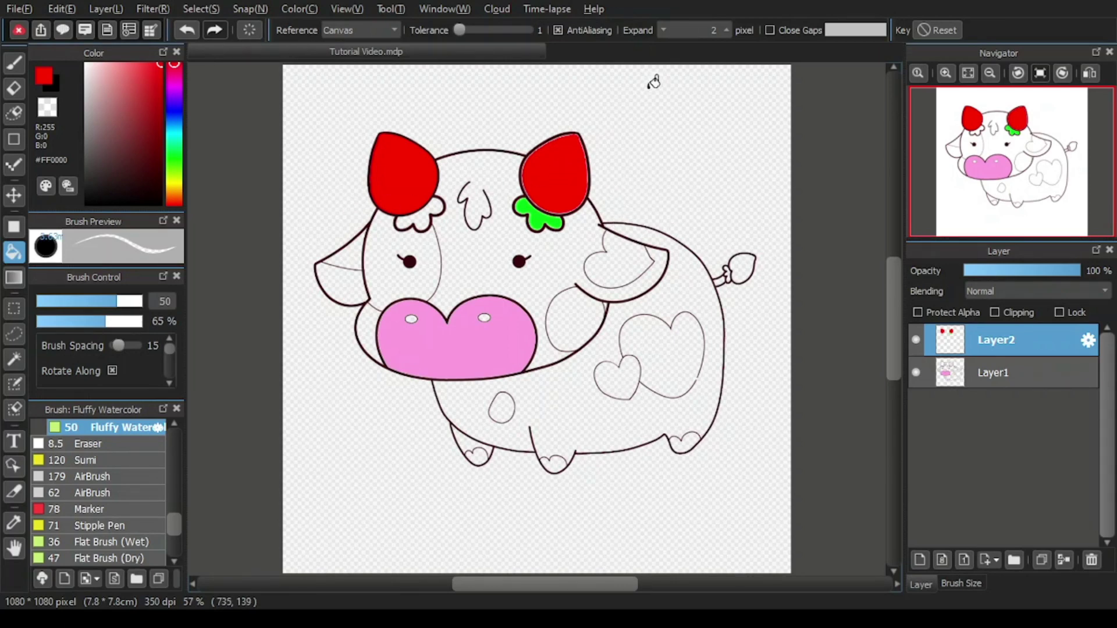
Step: Set the fill expansion to 0 pixels and fill the small heart on the body with pink #EB9FDC on Layer2
click(726, 29)
click(661, 31)
scroll(689, 376, up, 5)
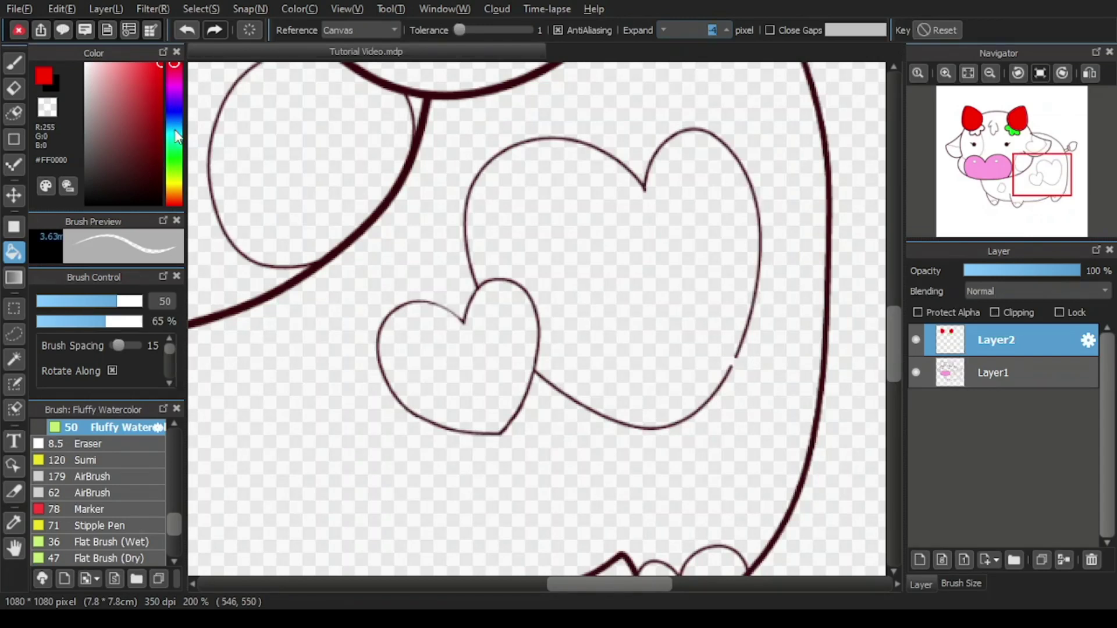
click(175, 81)
click(129, 75)
click(110, 75)
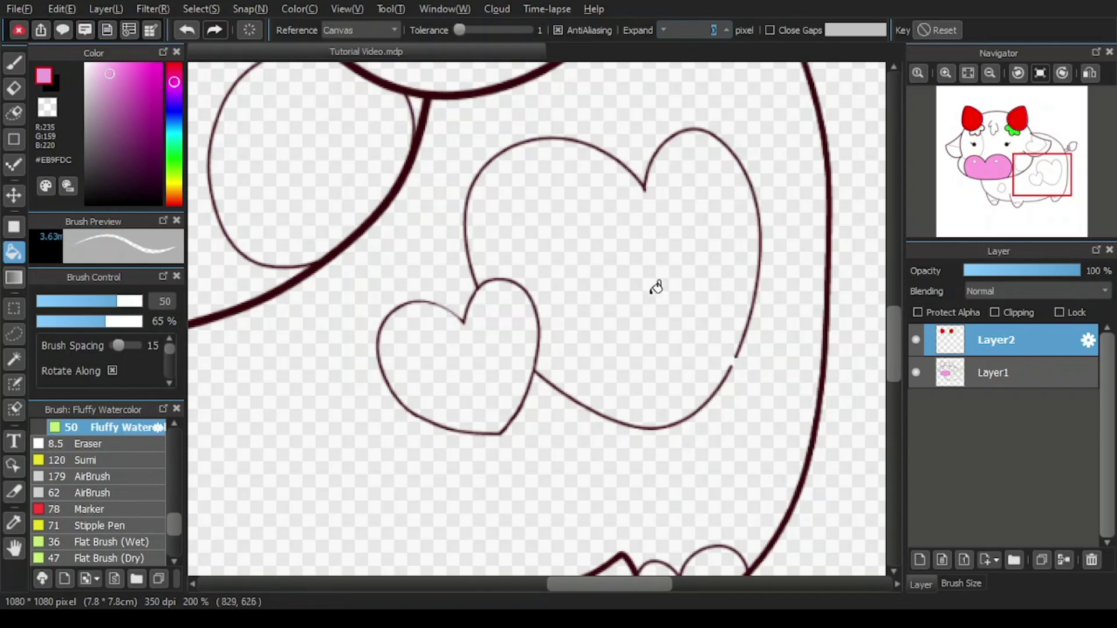
click(478, 354)
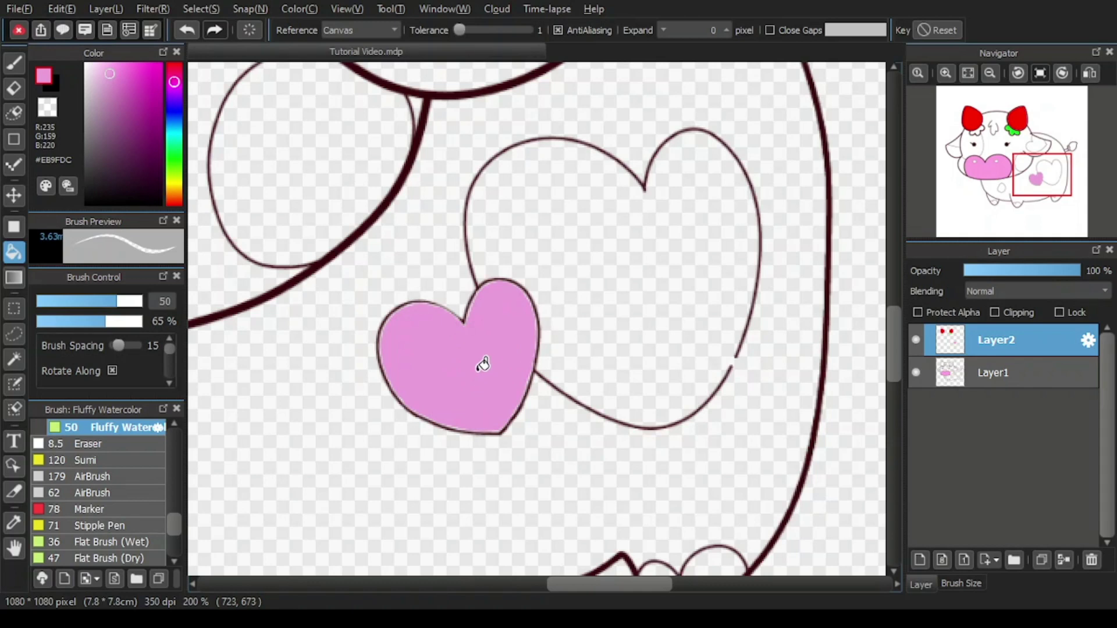
Step: Try to fill the large open heart with the same pink, inspect the gap in its outline, and undo the fill
click(606, 287)
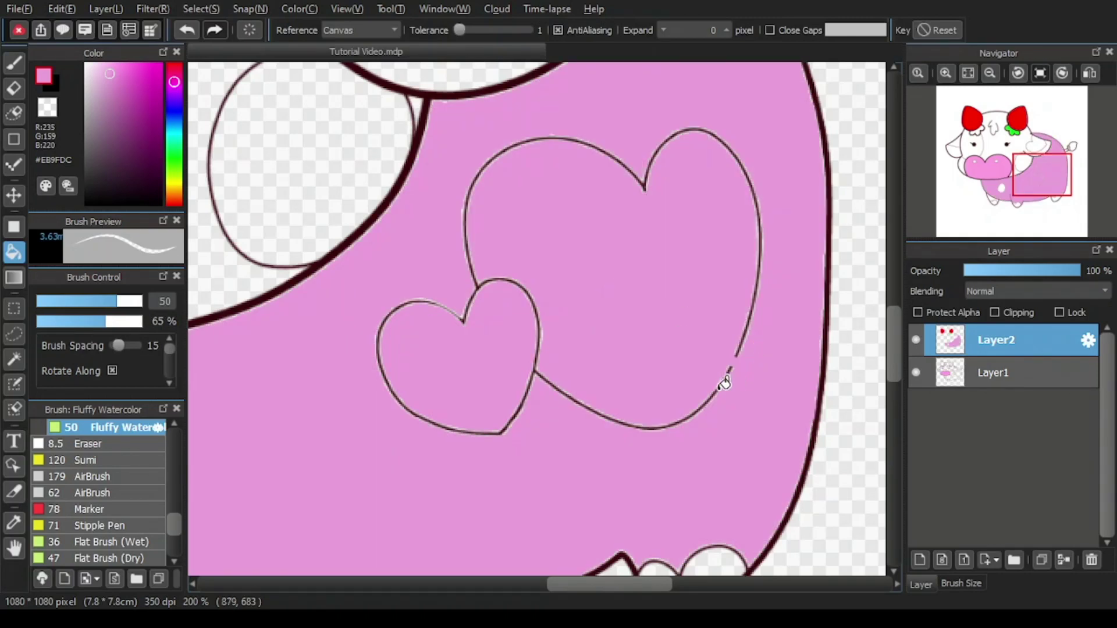
mouse_move(975, 93)
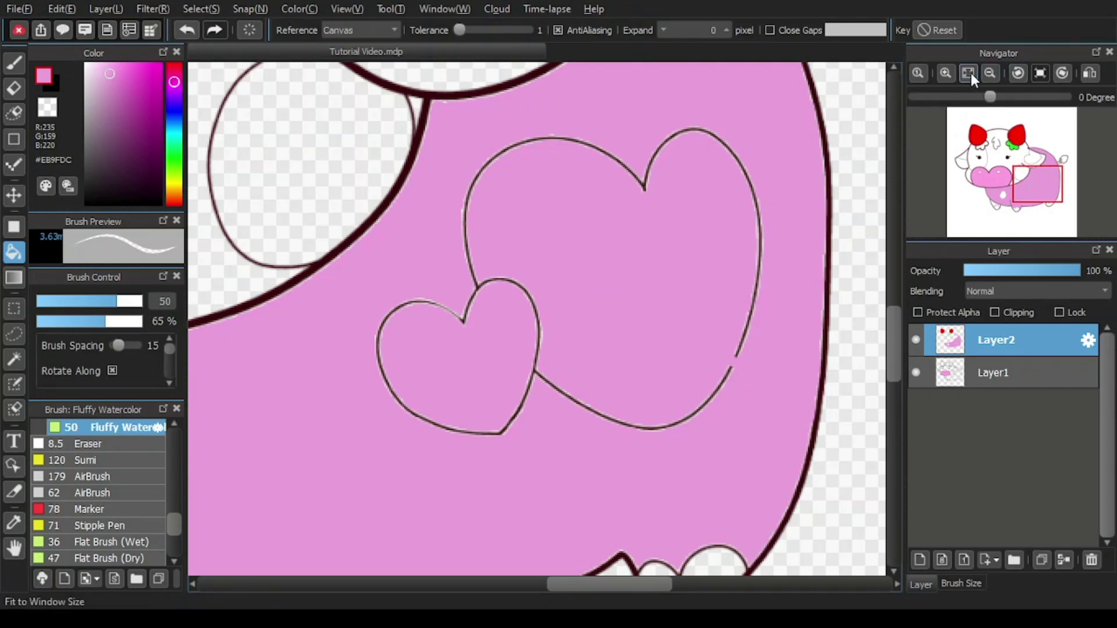
click(969, 73)
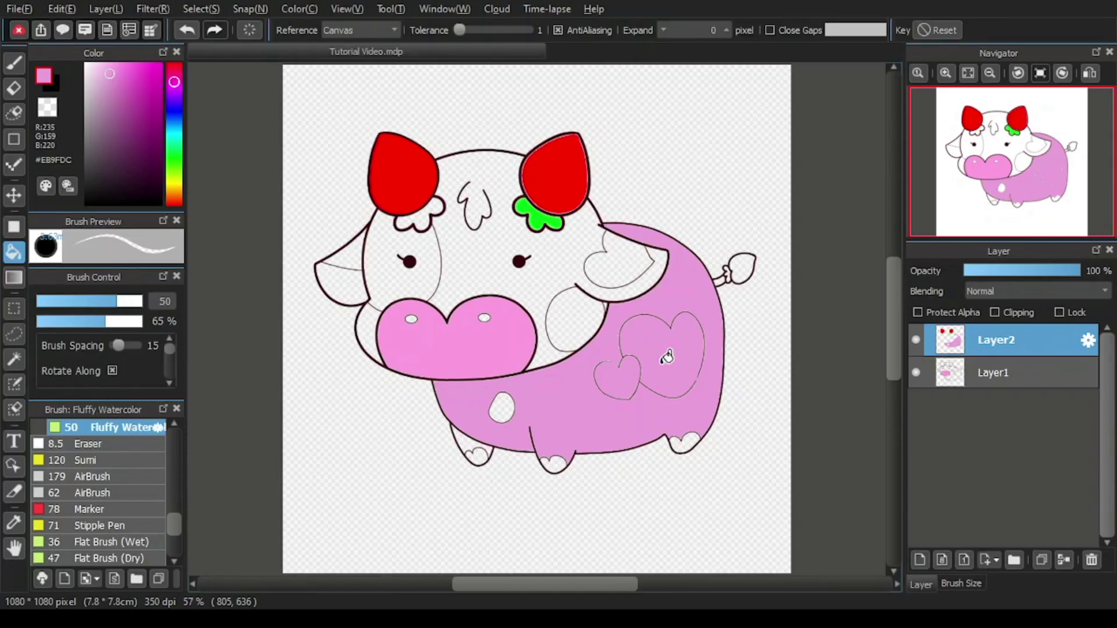
scroll(707, 388, up, 4)
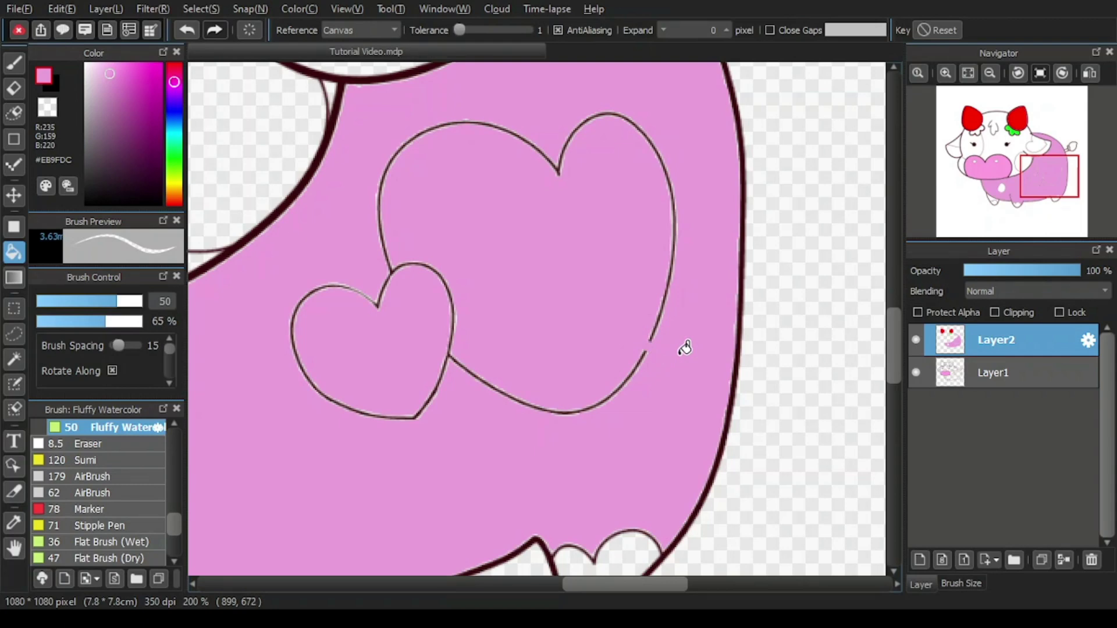
scroll(582, 387, down, 2)
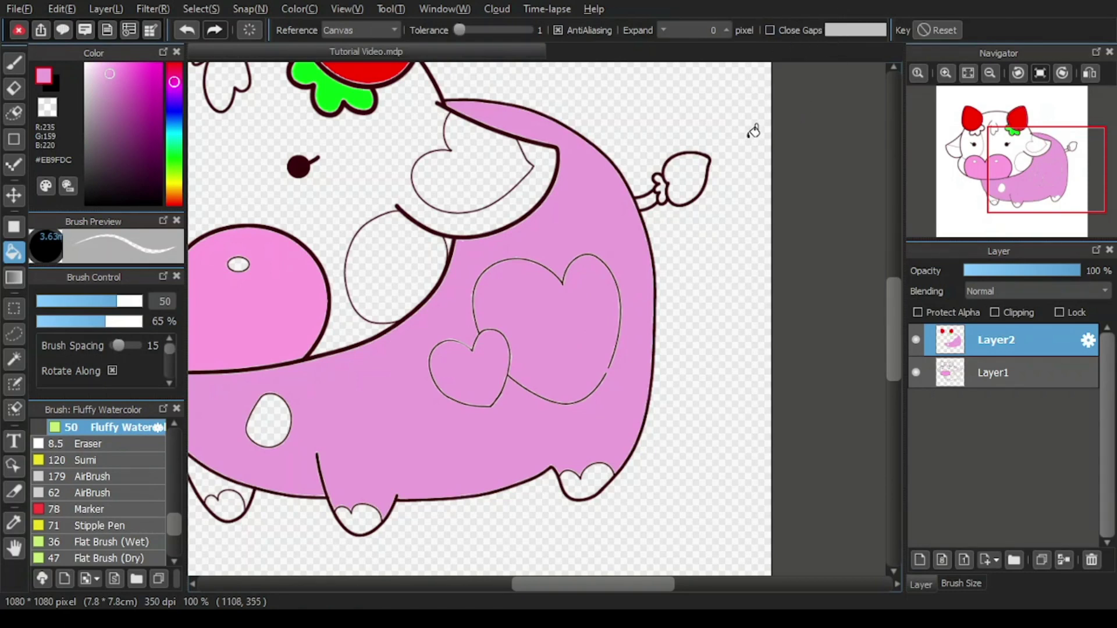
click(187, 30)
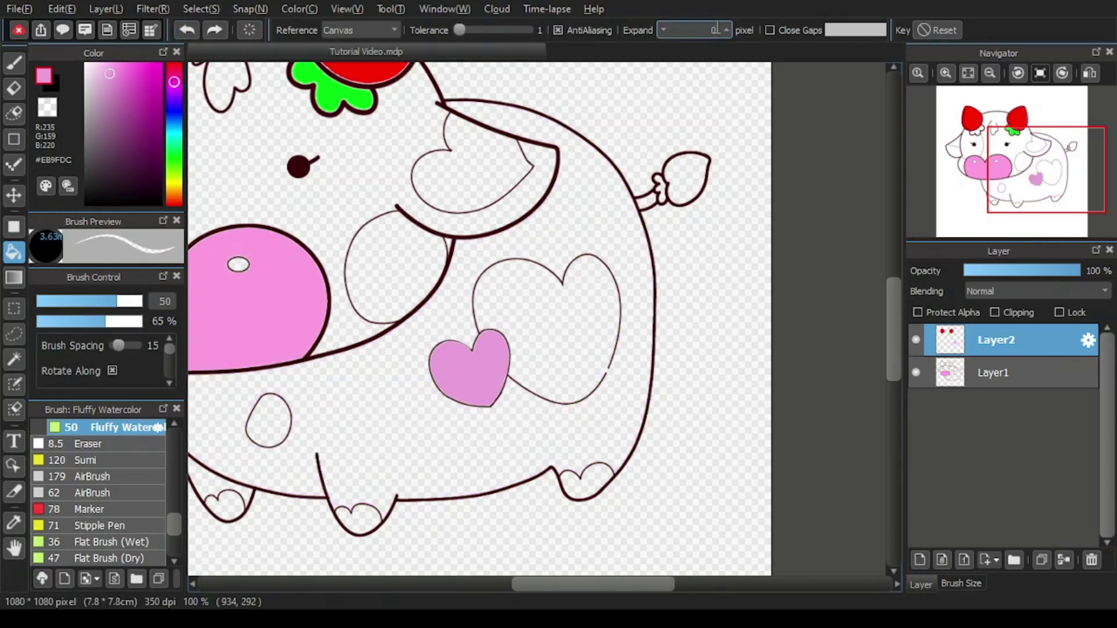
Step: Fill the large heart with pink using Close Gaps, check the gap in its outline, and try a higher gap-closing level
click(771, 26)
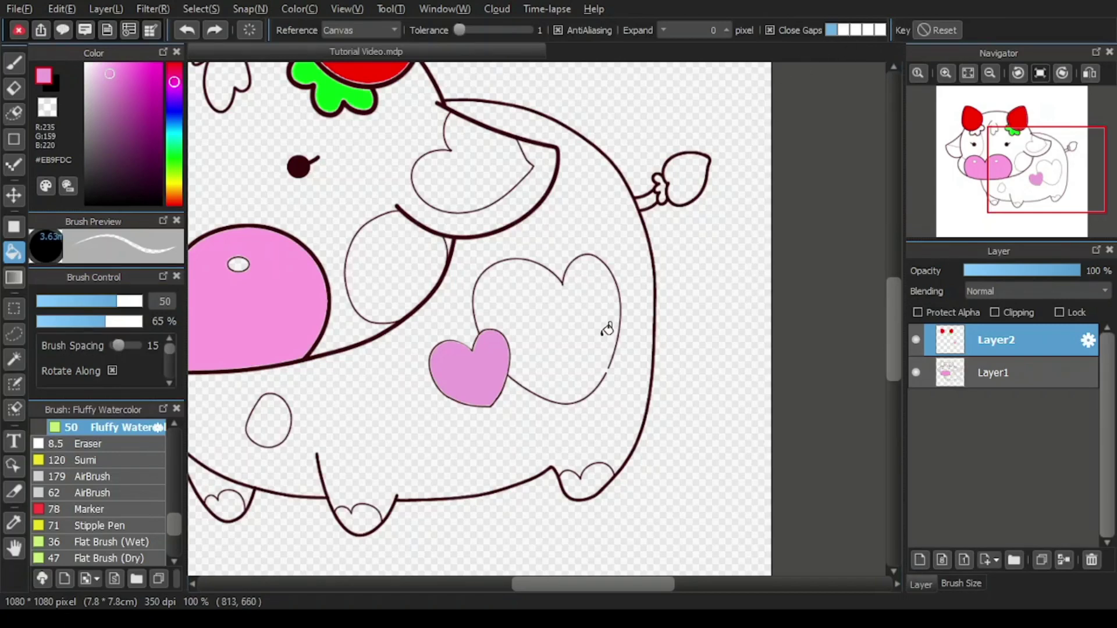
click(551, 358)
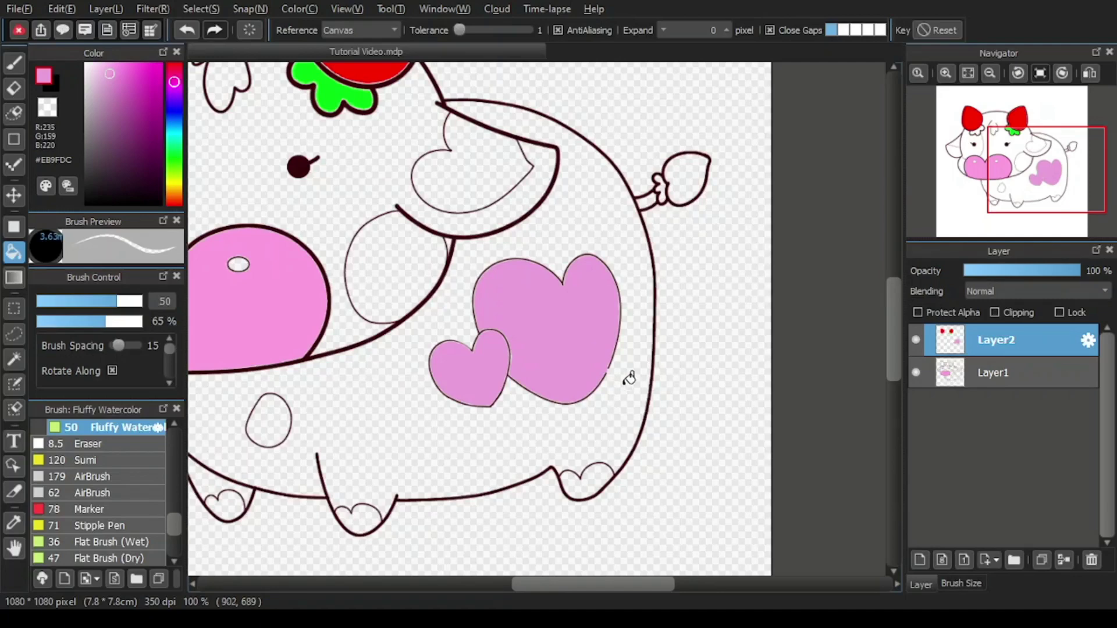
scroll(611, 358, up, 2)
scroll(614, 362, up, 2)
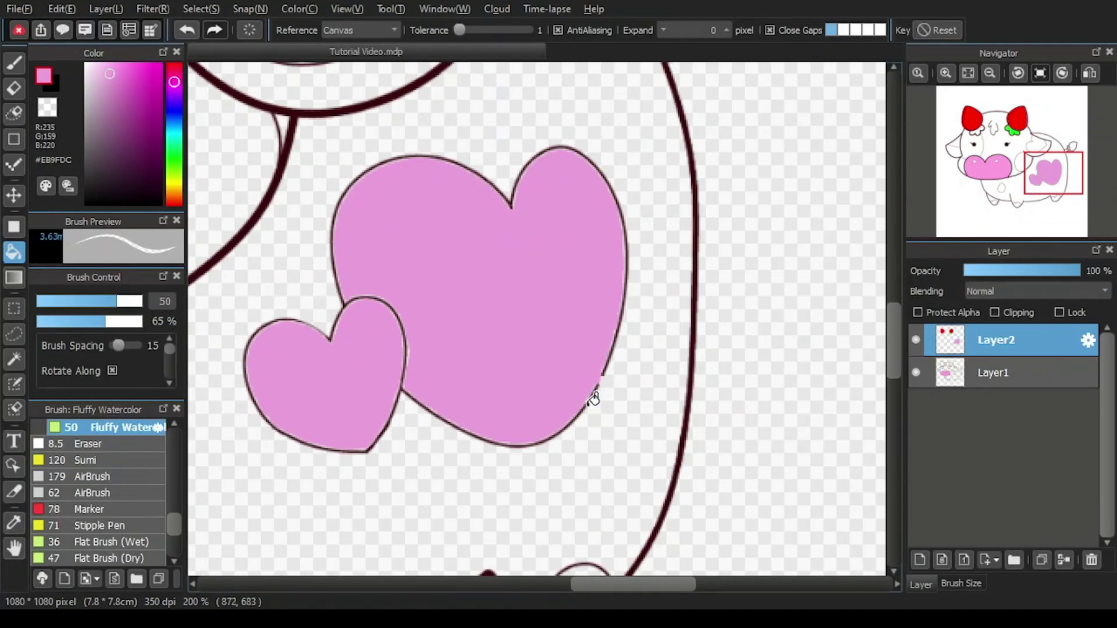
scroll(593, 399, down, 2)
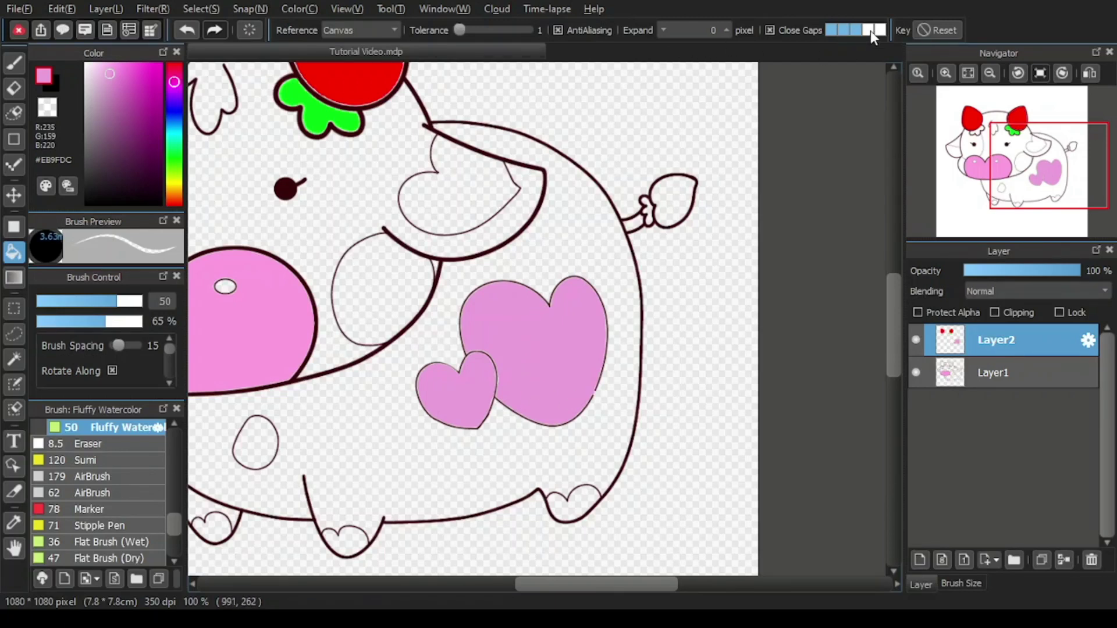
drag(870, 30, 879, 34)
click(967, 73)
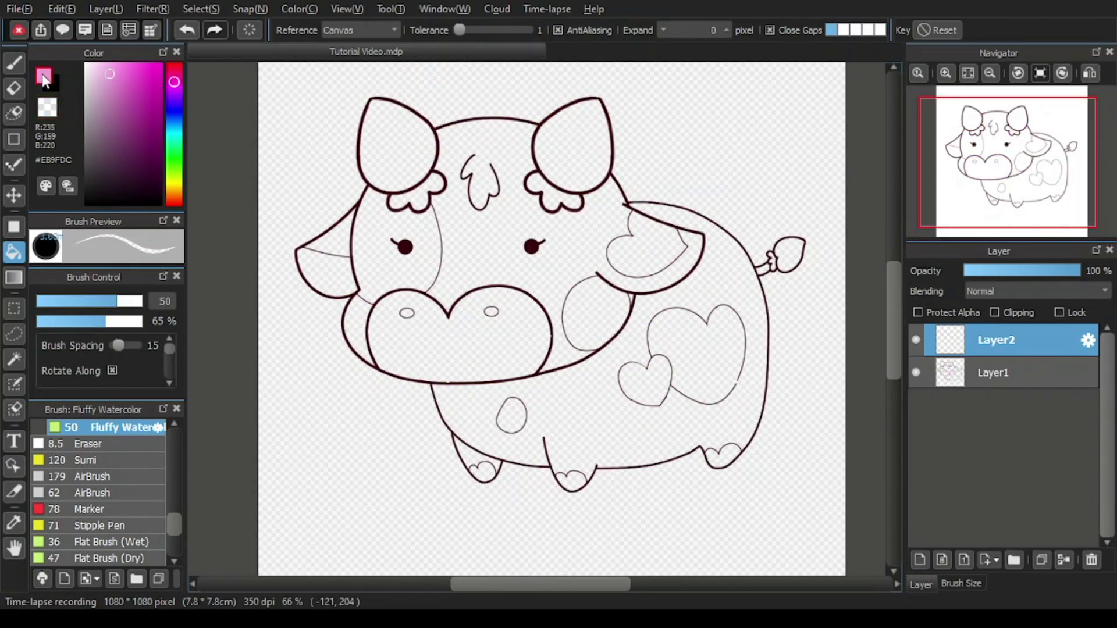
Step: Fill the right horn with pink #FF8D97 on Layer2, and the left horn with the fill expansion set to 2 pixels
click(174, 66)
click(120, 63)
click(573, 143)
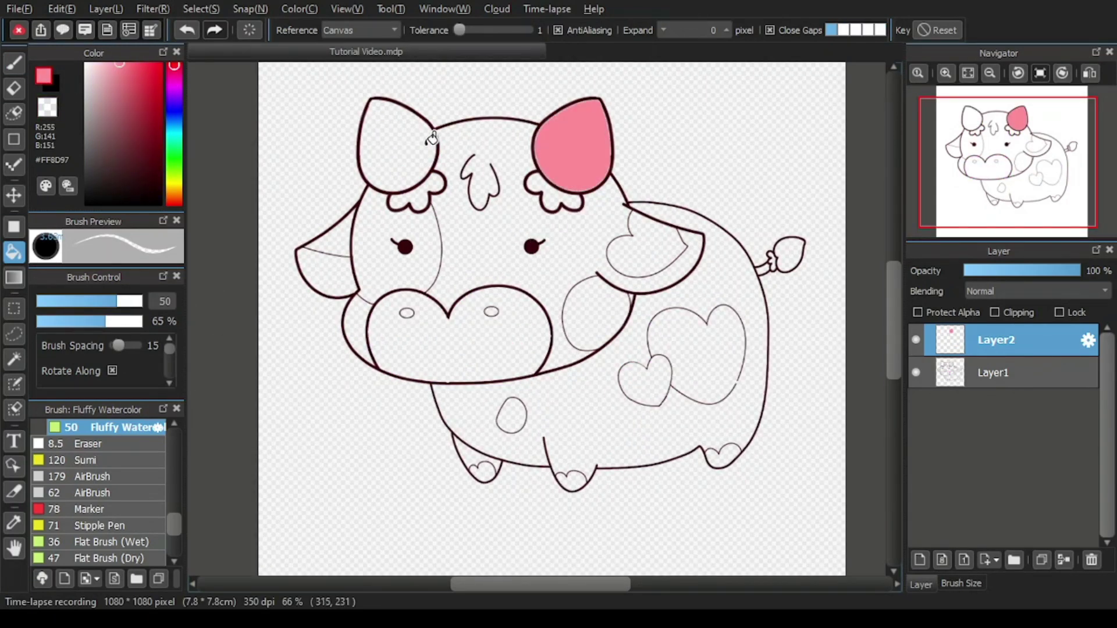
double_click(726, 26)
click(398, 142)
Step: Fill the leaves under both horns with green #2CE1AC, with the fill expansion reduced to 1 pixel
click(174, 141)
click(147, 80)
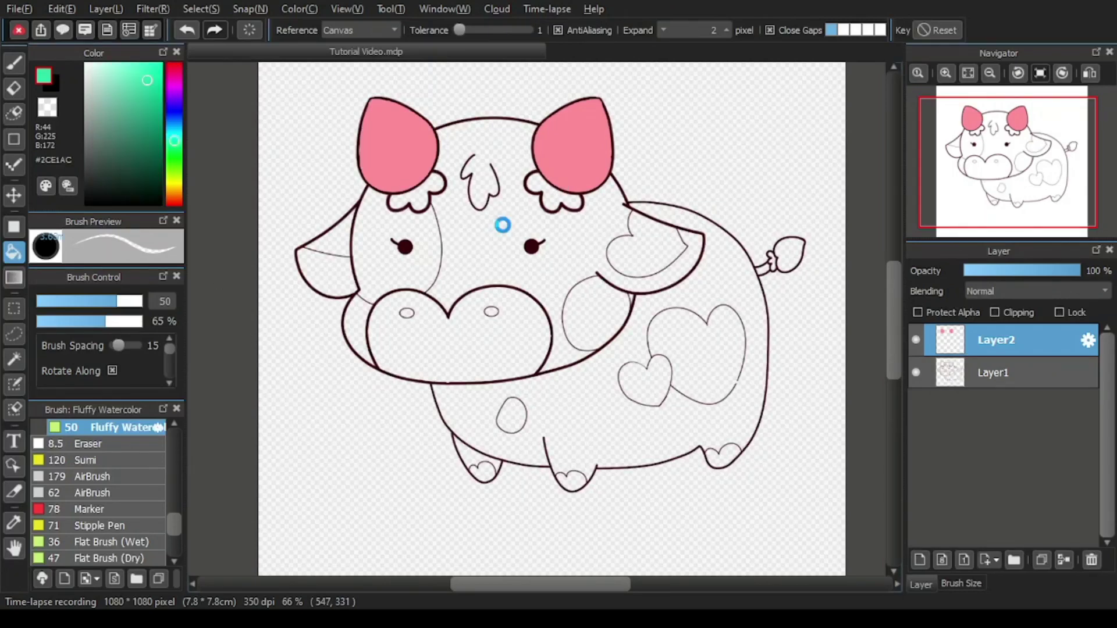
click(553, 195)
click(663, 31)
click(187, 30)
click(553, 195)
click(414, 200)
Step: Fill the cow's face and the lower edge of its head with white #FFFFFF
click(174, 202)
click(86, 64)
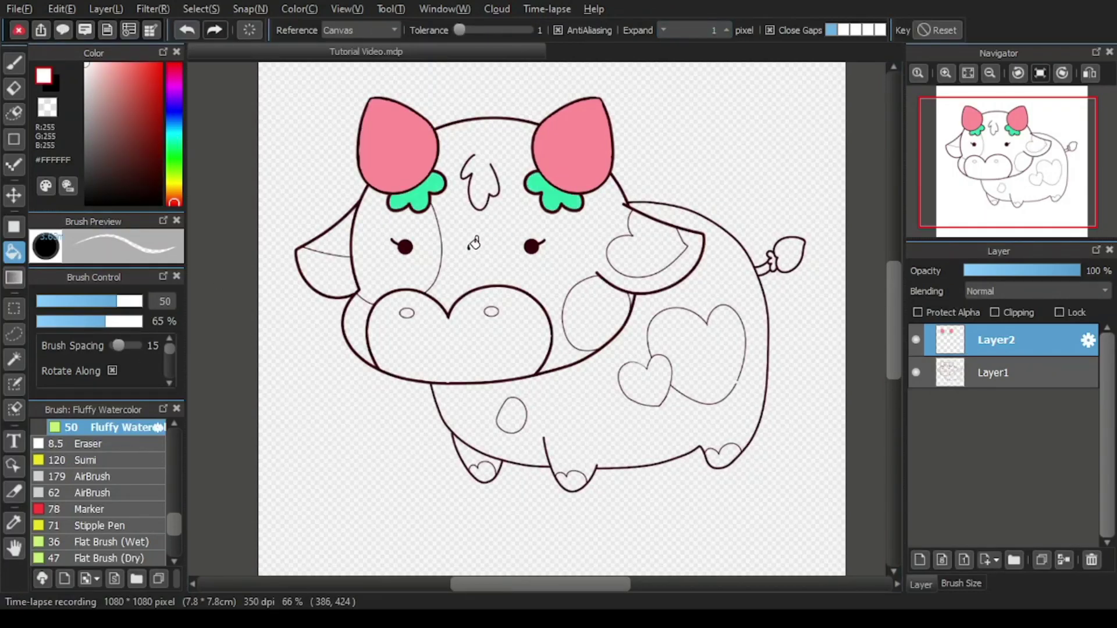
click(474, 243)
click(352, 309)
Step: Fill the cow's body and remaining unpatched areas with white #FFFFFF, and turn off Close Gaps
scroll(599, 238, up, 4)
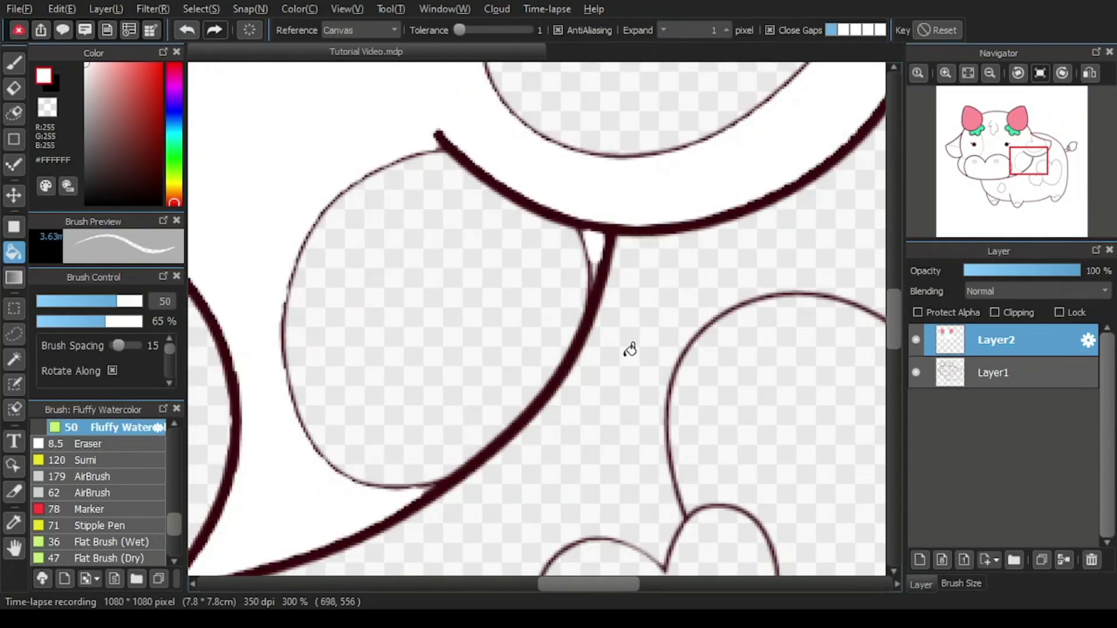
click(642, 306)
scroll(641, 306, down, 4)
scroll(501, 486, up, 3)
click(403, 377)
click(774, 30)
scroll(544, 445, down, 2)
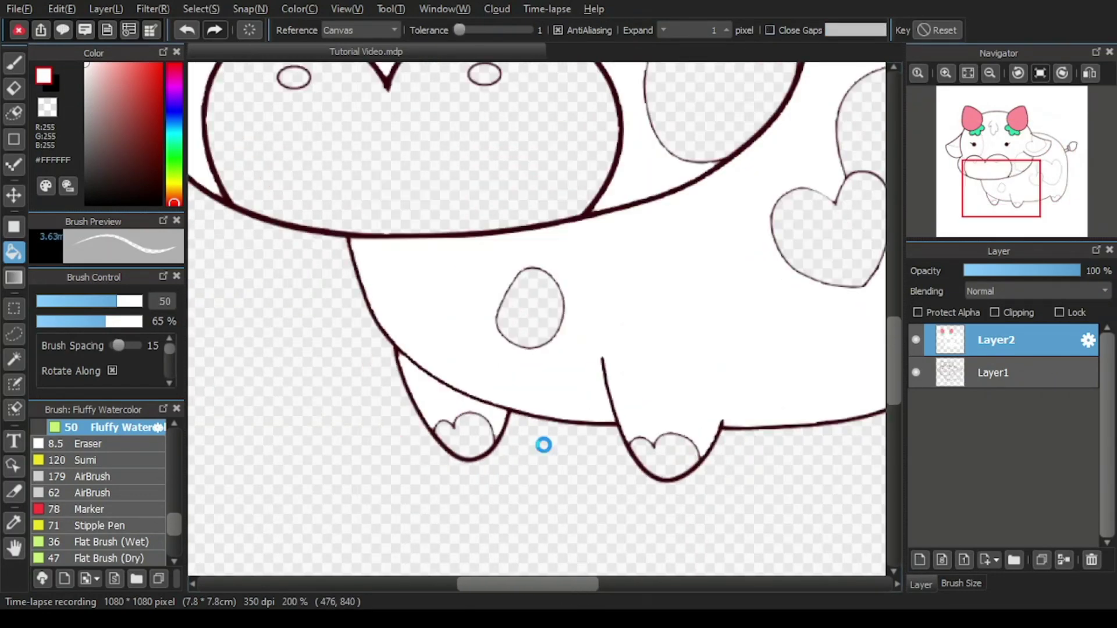
scroll(544, 445, up, 1)
scroll(549, 437, down, 3)
scroll(833, 213, up, 3)
scroll(739, 339, down, 3)
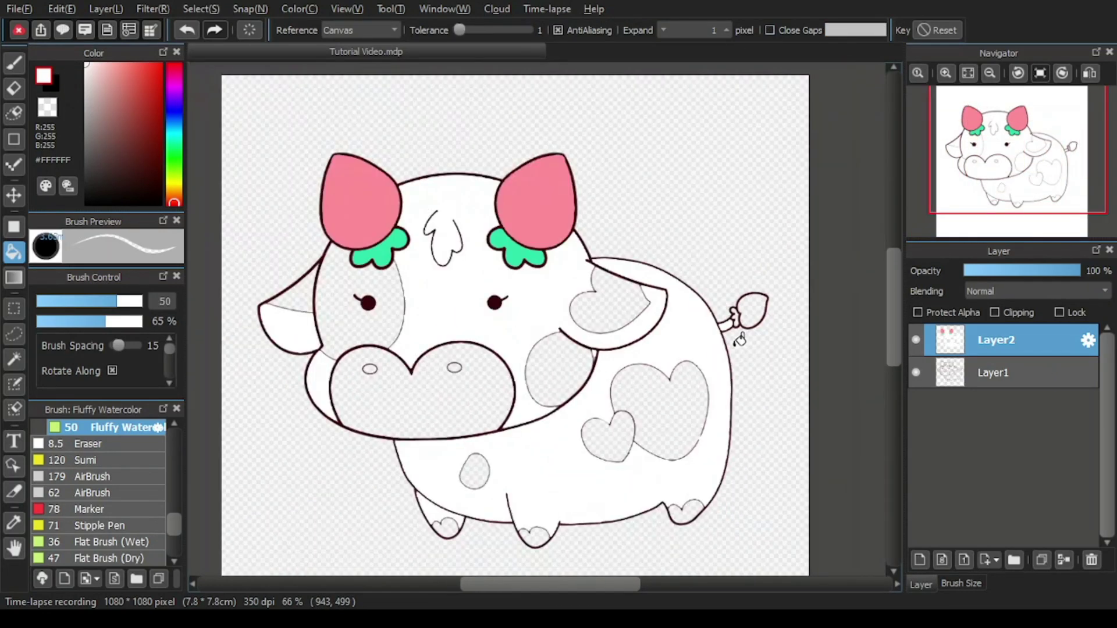
Step: Fill the patch around the left eye with pale pink #FEEEEE, redoing the fill with an adjusted expansion
click(89, 65)
click(341, 337)
click(664, 30)
click(187, 30)
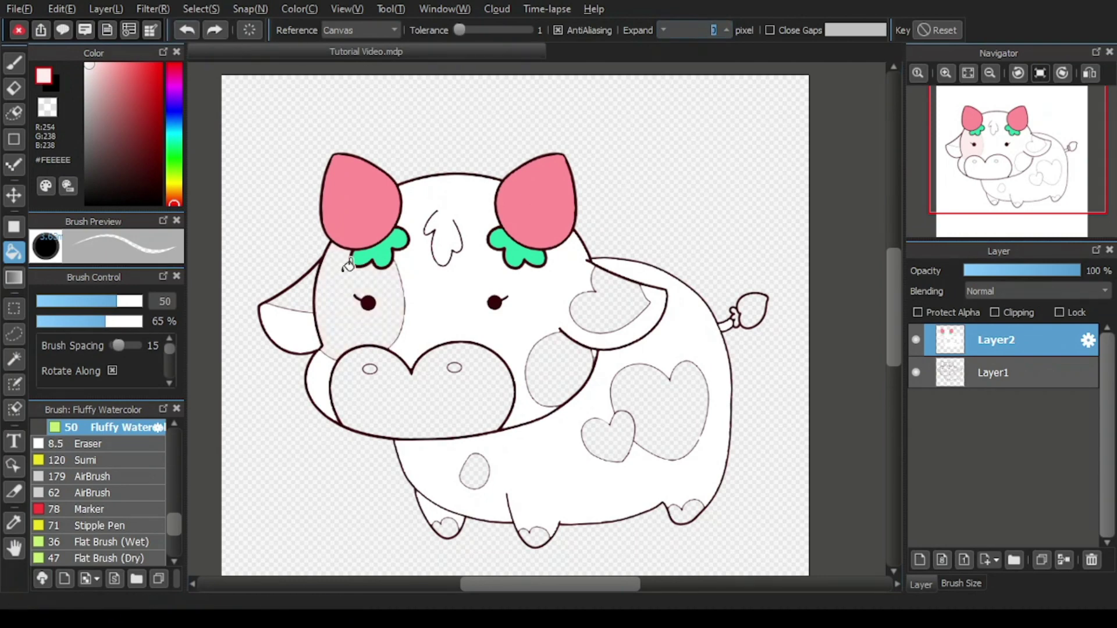
click(345, 323)
Step: Move Layer2 below Layer1 and fill the inner areas of both ears with pale pink #FEEEEE
drag(1032, 347, 1024, 377)
click(312, 305)
click(606, 300)
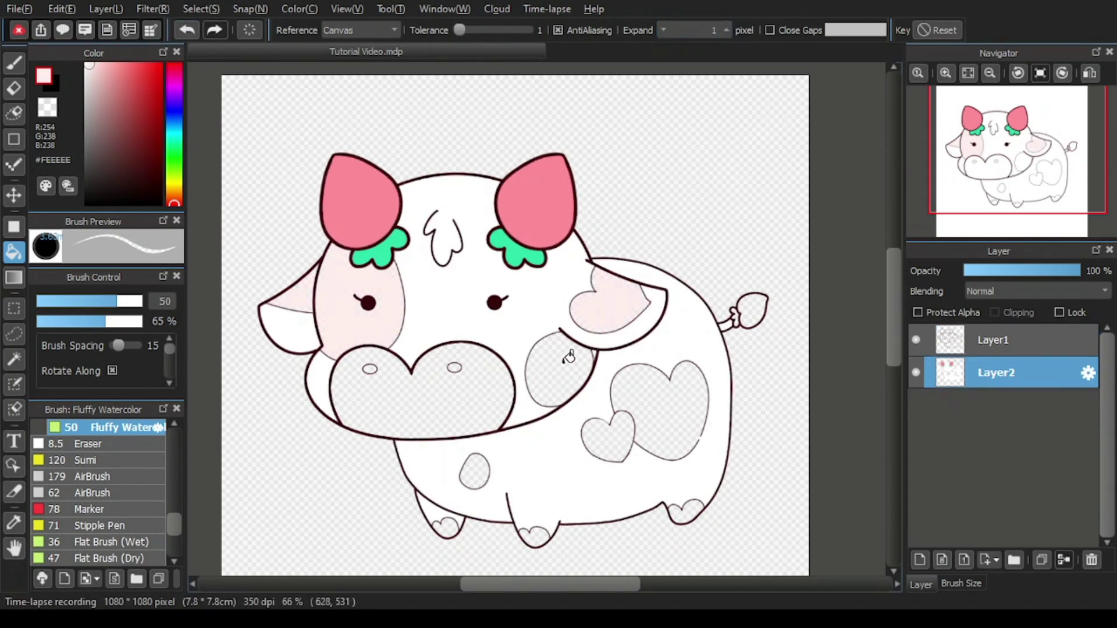
Step: Fill the cheek patch, both body hearts, the belly spot and the hooves with pale pink #FEEEEE
click(571, 354)
click(626, 396)
click(653, 452)
click(475, 472)
click(459, 532)
click(533, 534)
click(692, 511)
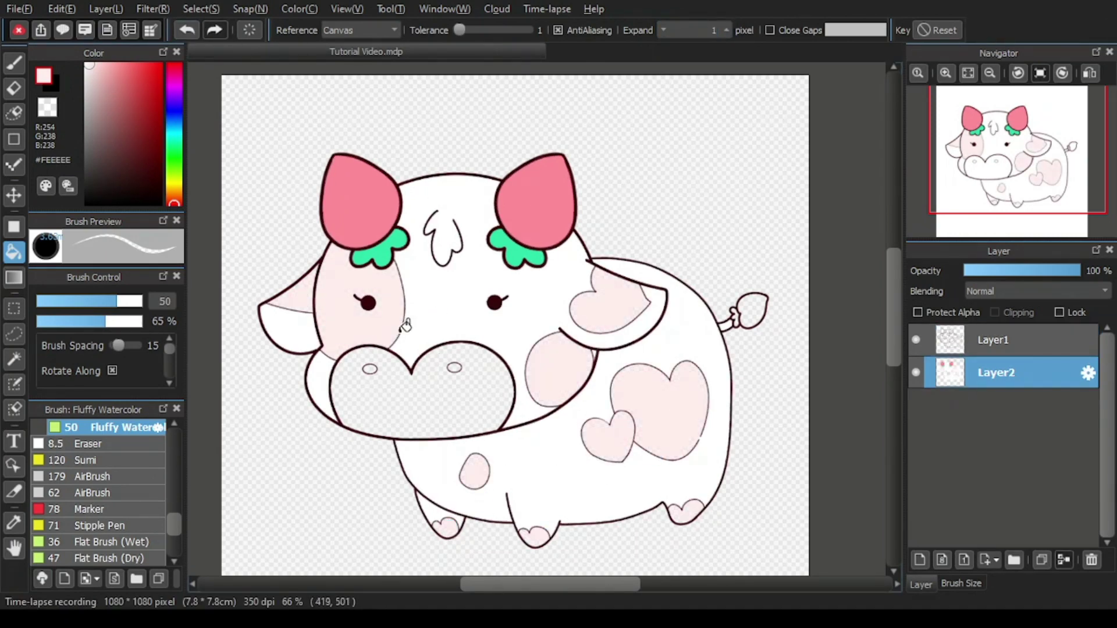
Step: Fill the tail's strawberry with the pink sampled from the horn and its leaves with the sampled green #2CE1AC
alt+click(535, 198)
click(750, 308)
alt+click(367, 259)
click(736, 314)
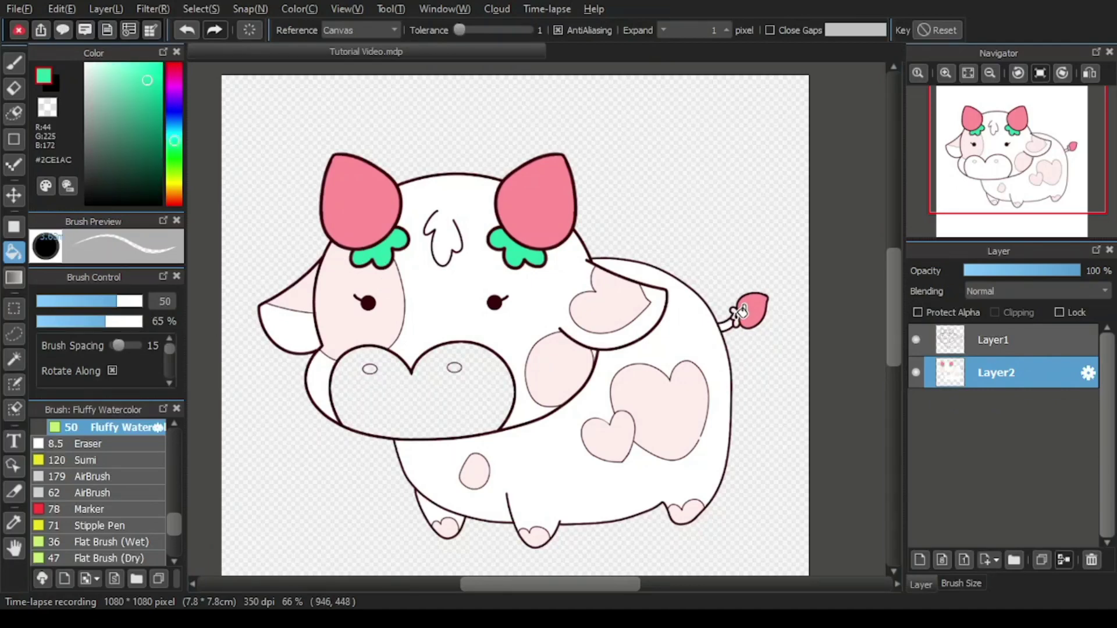
Step: Fill the nostrils with the sampled pale pink #FEEEEE and the snout with pink #FEC1C0
scroll(751, 326, down, 1)
scroll(512, 453, up, 3)
alt+click(552, 354)
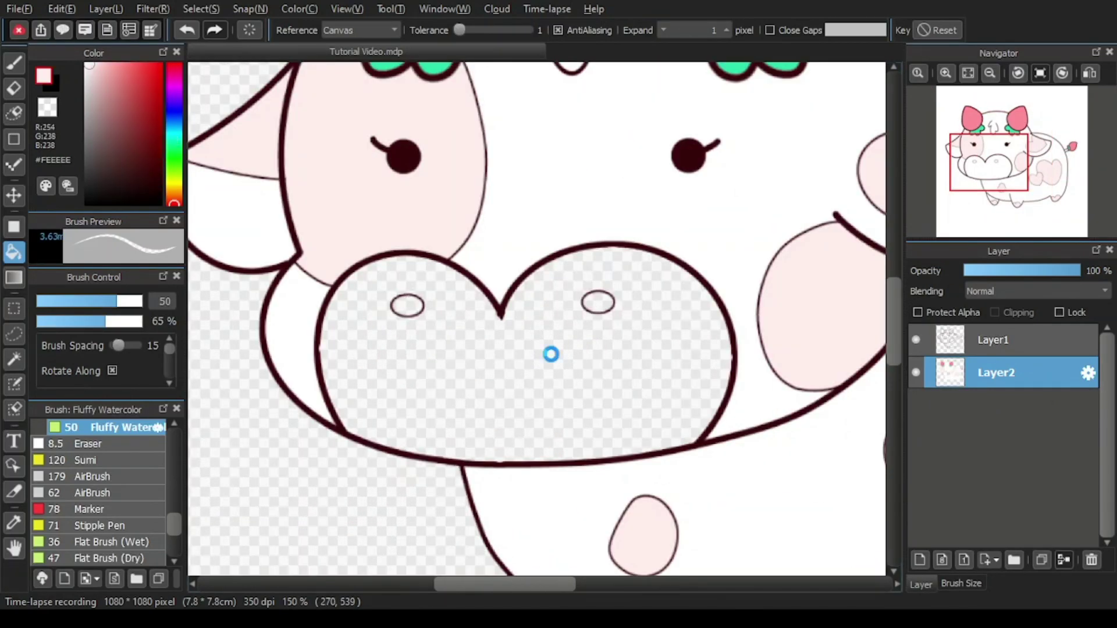
click(524, 372)
click(945, 71)
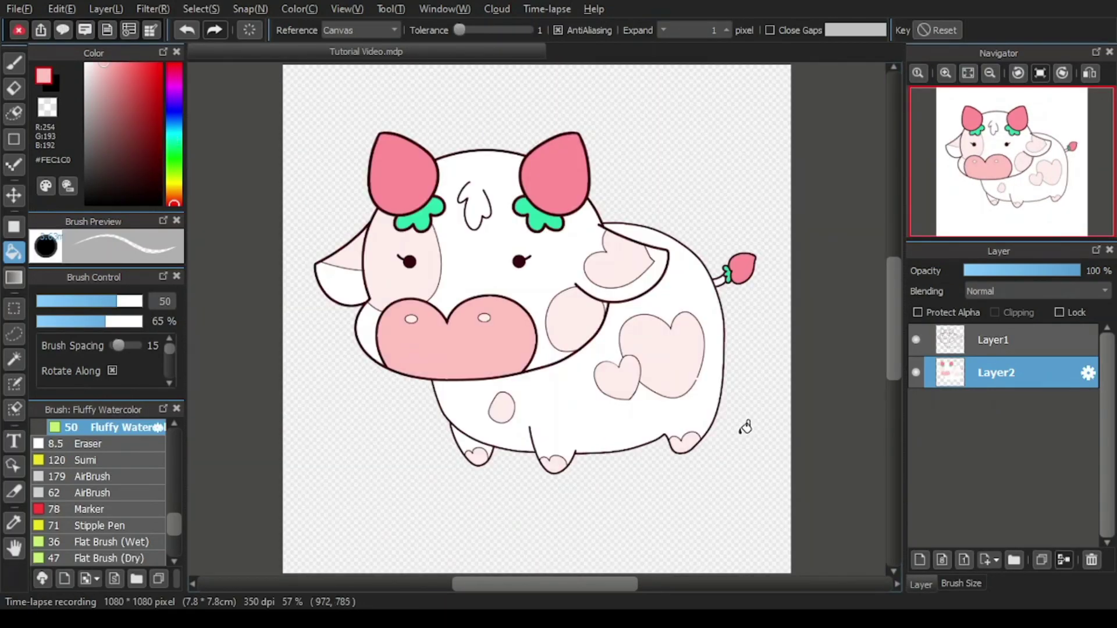
Step: Switch to the Pen brush in pale yellow #FDF1A7 and set its size to 4.7, undoing a test stroke on the left horn
click(174, 182)
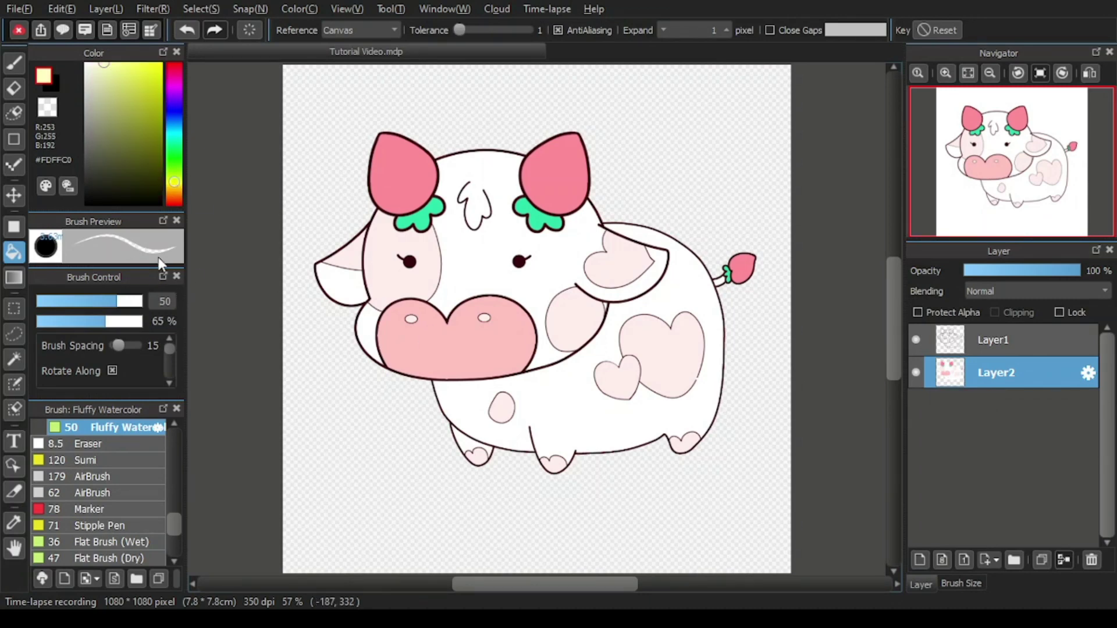
click(243, 343)
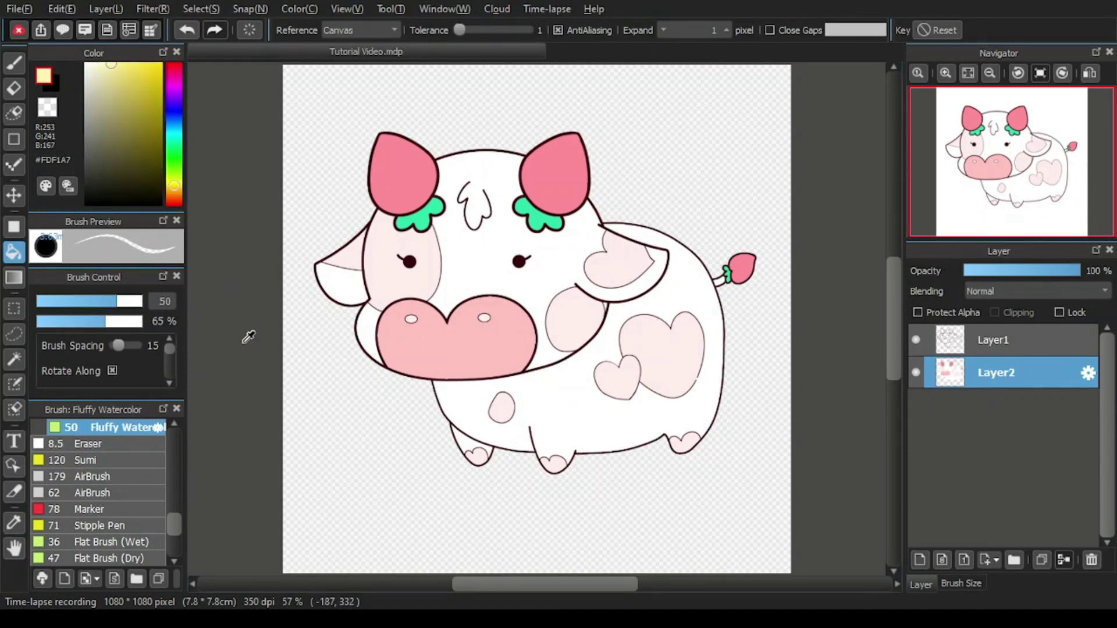
key(b)
scroll(125, 451, up, 5)
click(99, 464)
scroll(391, 155, up, 1)
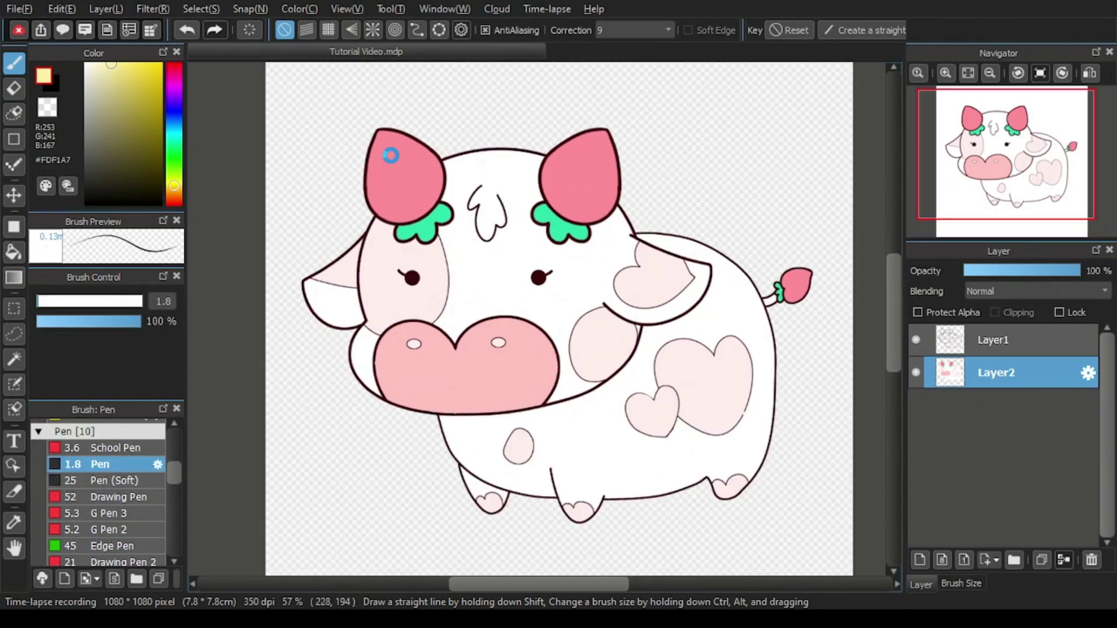
scroll(391, 155, up, 5)
drag(339, 191, 332, 220)
click(44, 302)
click(187, 30)
Step: Paint small pale yellow strawberry seeds across the left horn, undoing the stroke that is too long
drag(331, 177, 332, 197)
drag(403, 156, 437, 187)
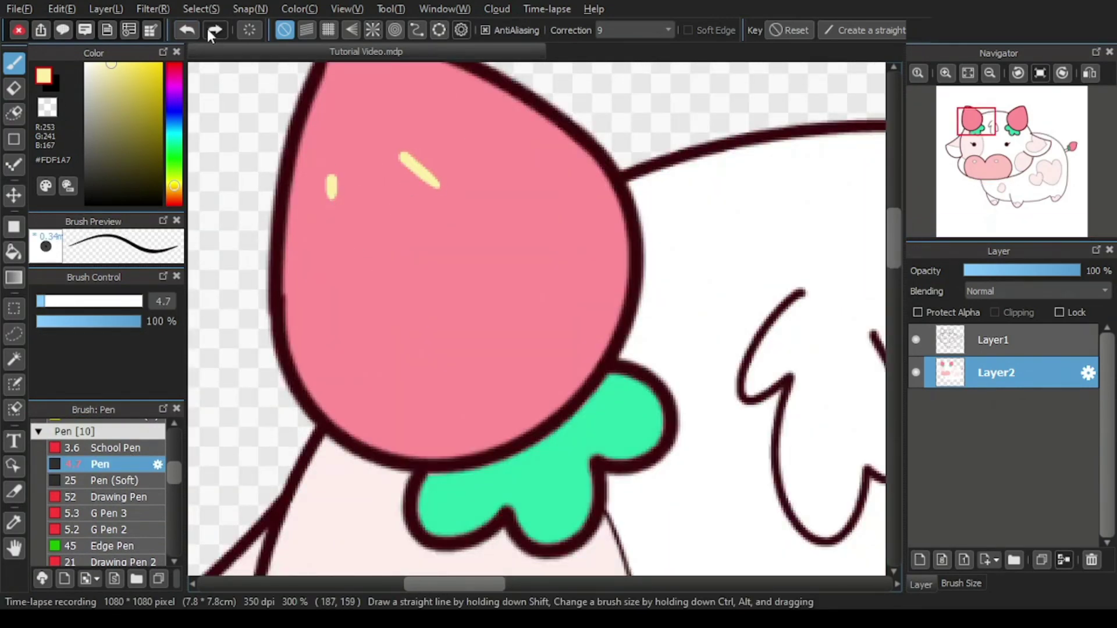
click(187, 30)
click(473, 121)
click(404, 161)
scroll(407, 169, down, 2)
click(405, 315)
click(432, 264)
click(496, 234)
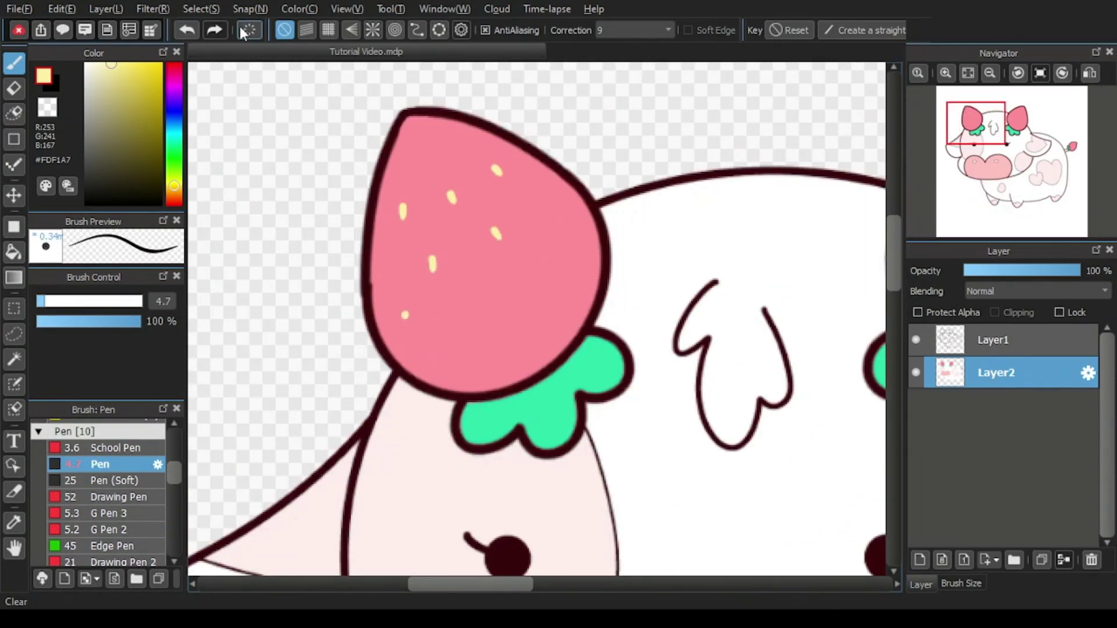
click(473, 285)
click(544, 227)
scroll(833, 290, down, 2)
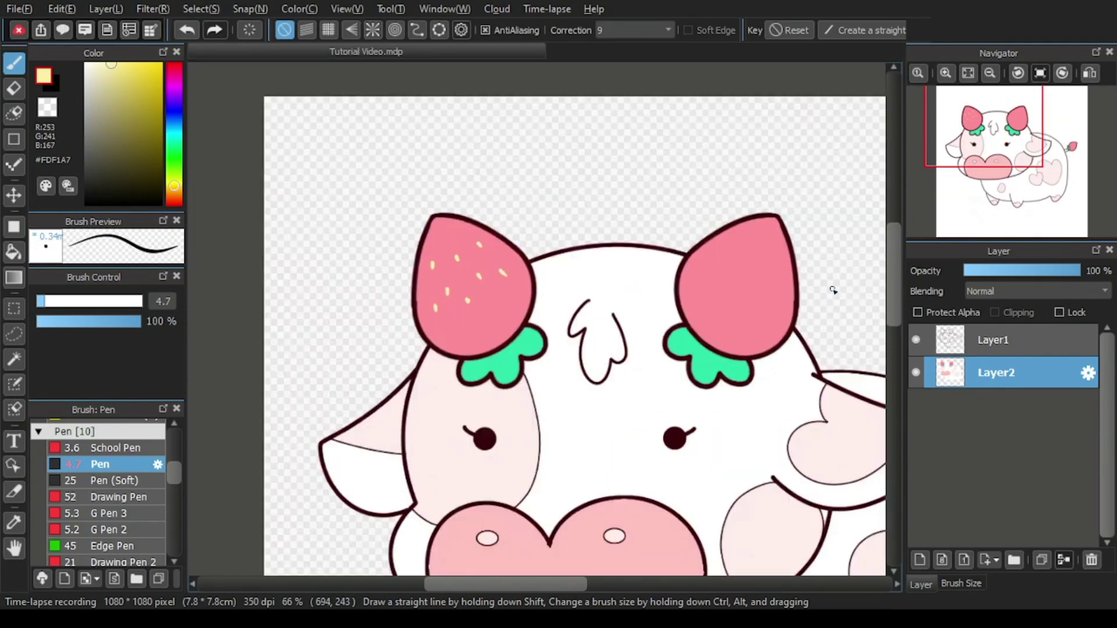
Step: Paint matching pale yellow seeds across the right horn and check the whole drawing
scroll(834, 291, up, 1)
click(692, 228)
click(718, 239)
click(653, 245)
drag(745, 243, 677, 268)
scroll(734, 268, up, 2)
click(776, 290)
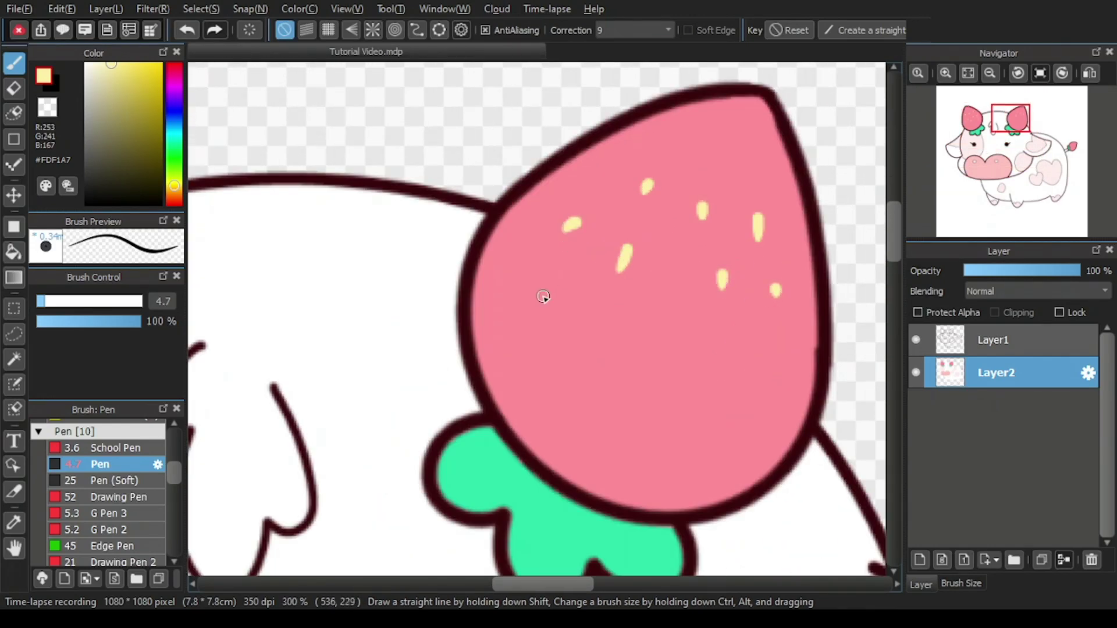
click(550, 312)
scroll(618, 342, down, 1)
scroll(614, 315, up, 1)
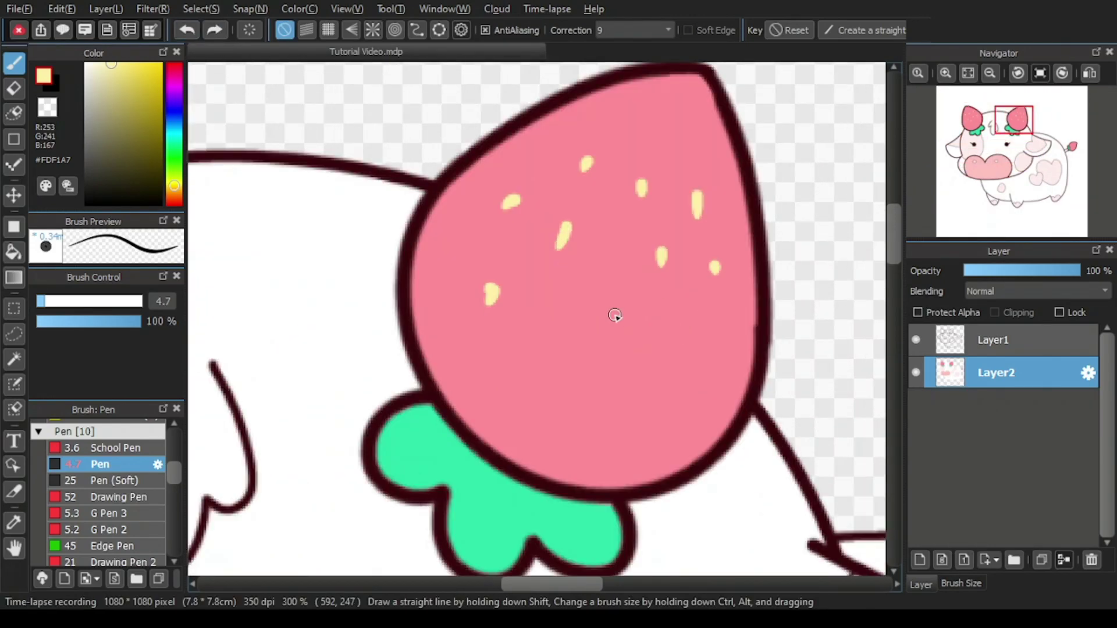
click(968, 73)
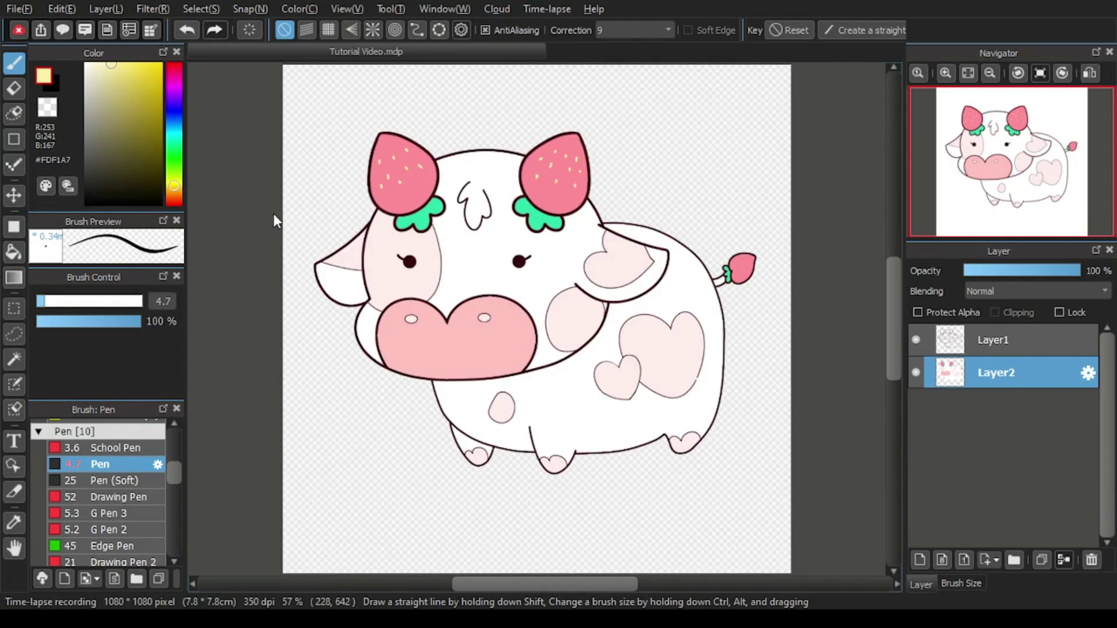
scroll(349, 239, down, 1)
scroll(832, 317, up, 1)
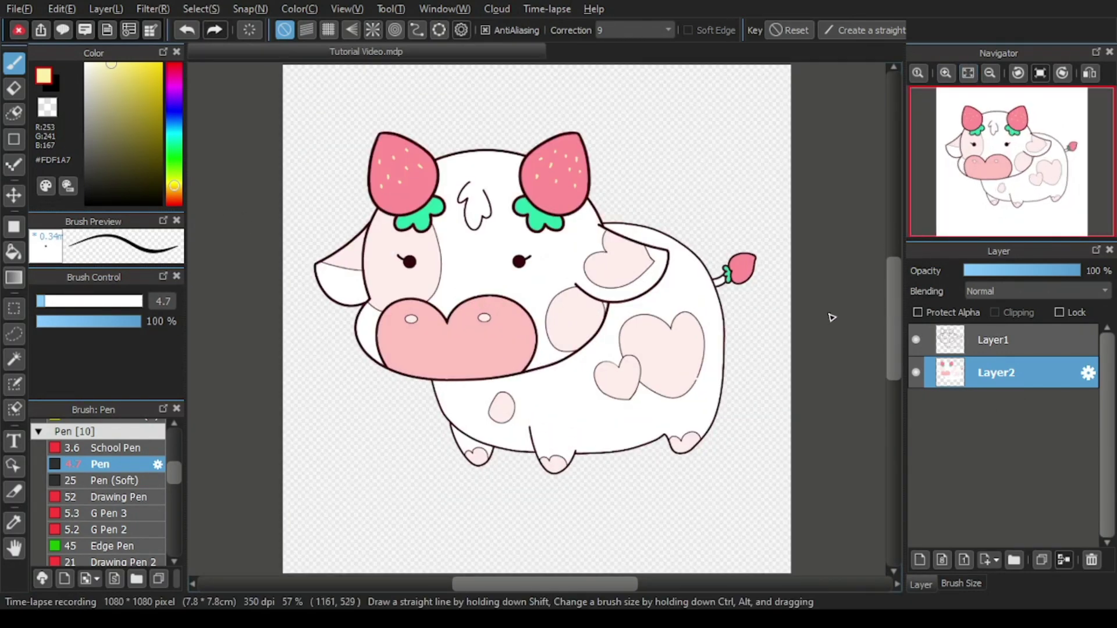